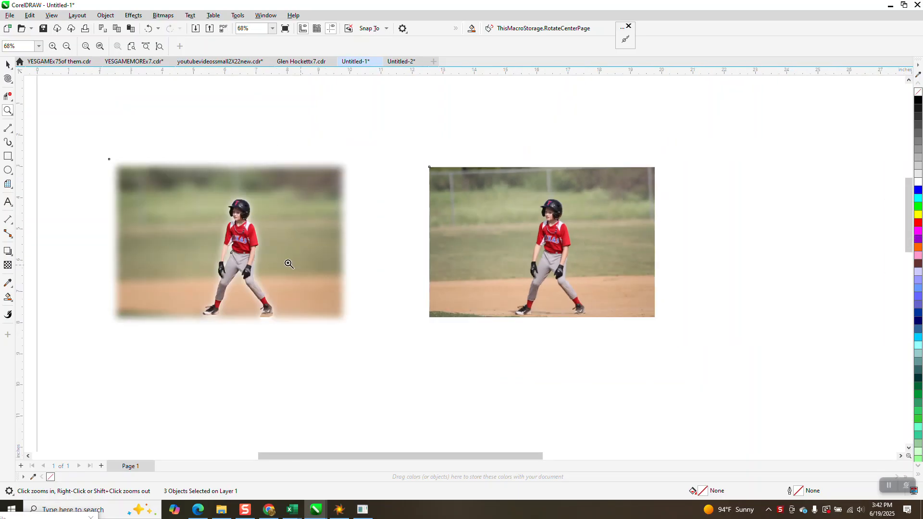
# - Compare the blurred-background cutout with the original baseball photo, examining the player's edges from the helmet down to the feet
pyautogui.moveTo(114, 162); pyautogui.dragTo(118, 170)
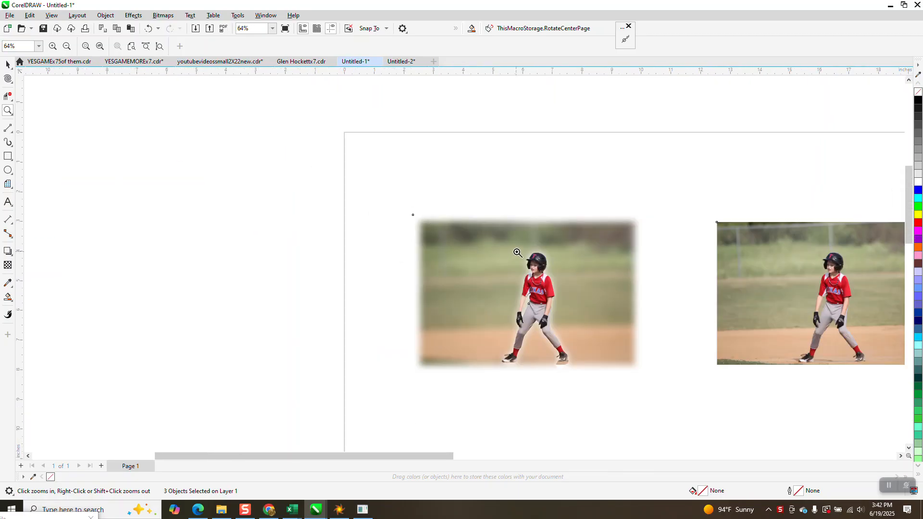
pyautogui.scroll(3, 636, 338)
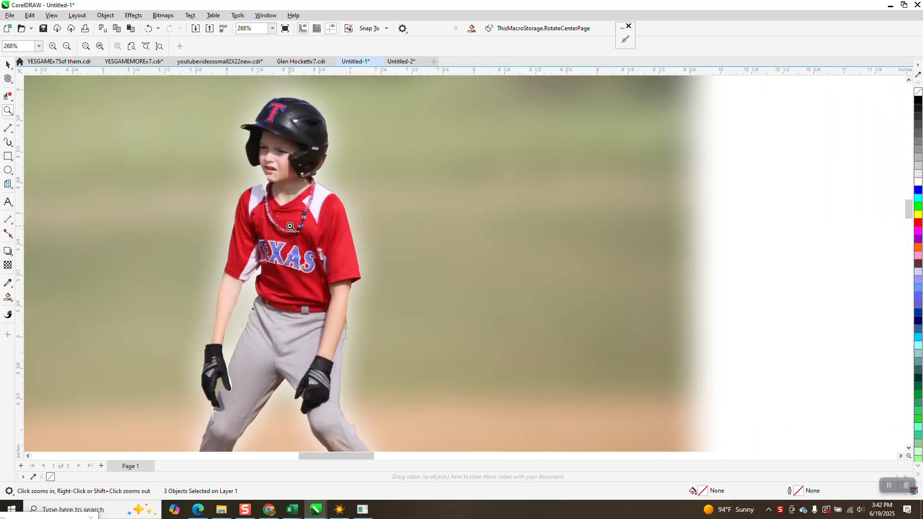
pyautogui.scroll(-3, 288, 228)
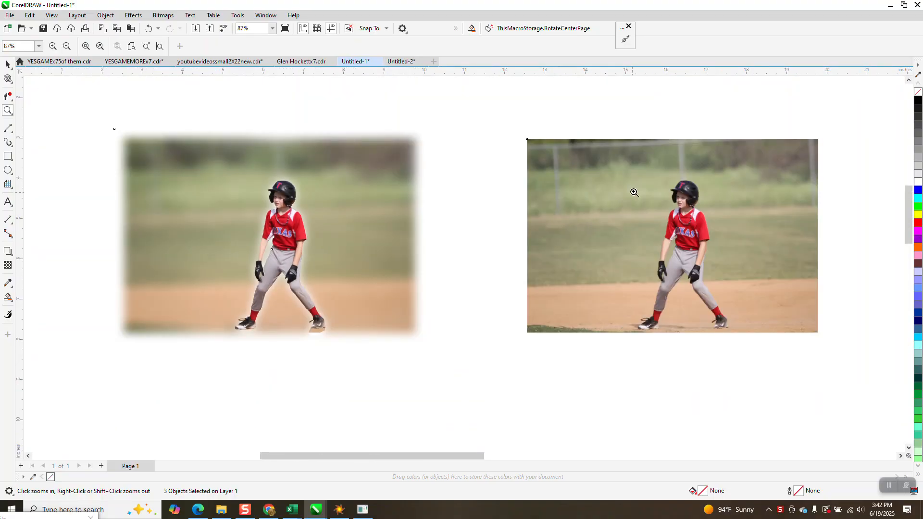
pyautogui.scroll(5, 723, 241)
pyautogui.scroll(-3, 544, 230)
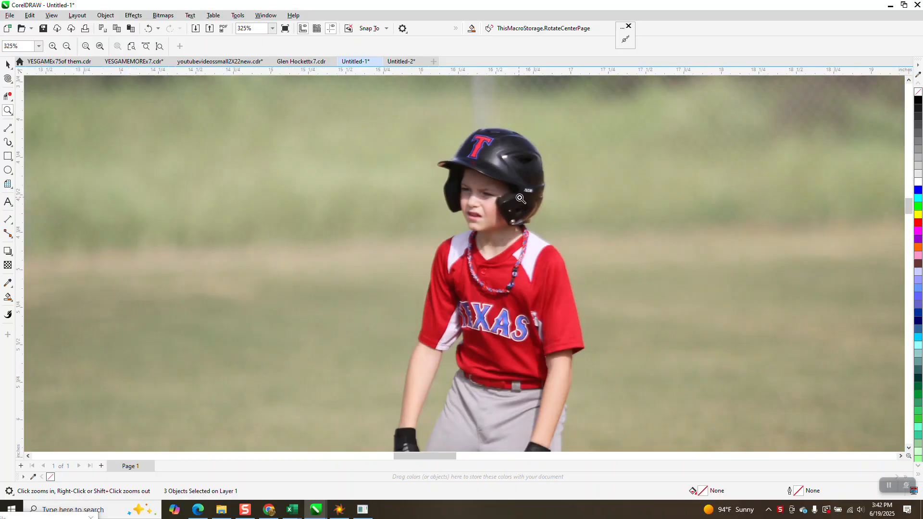
pyautogui.scroll(-2, 530, 217)
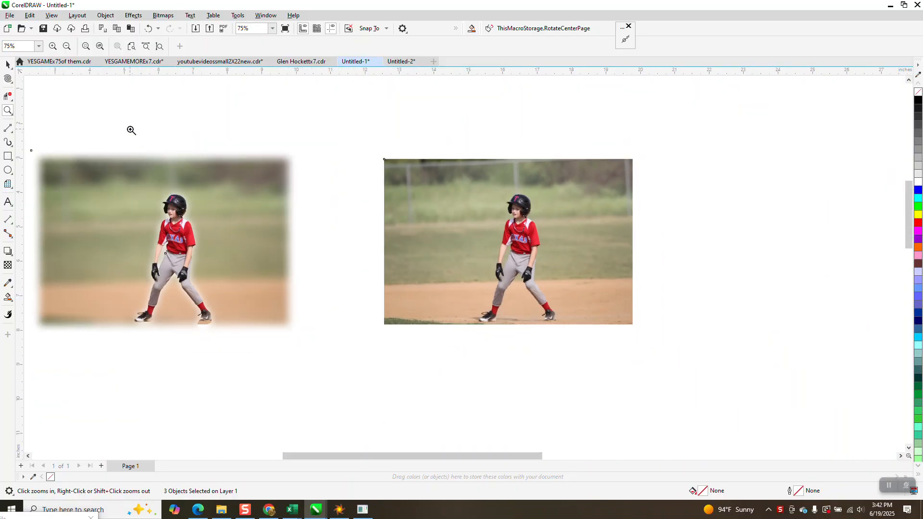
pyautogui.click(6, 64)
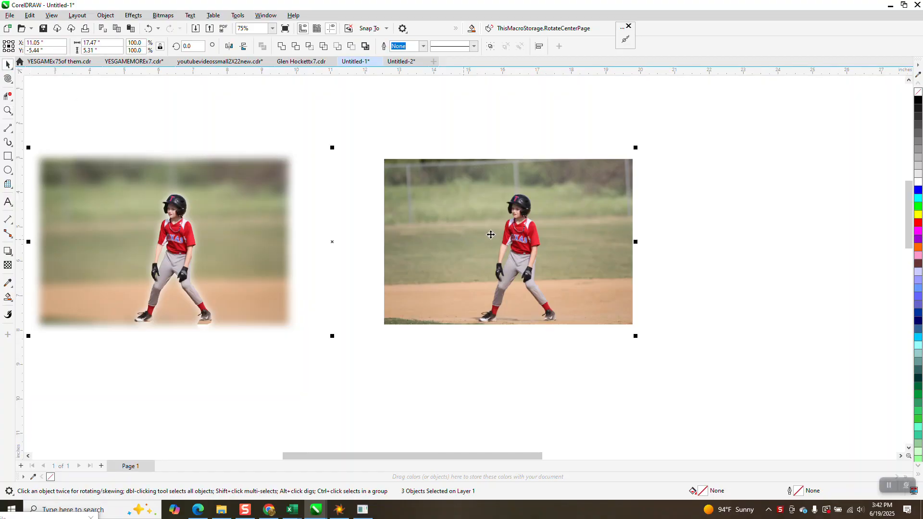
pyautogui.click(494, 133)
pyautogui.click(8, 111)
pyautogui.moveTo(75, 146); pyautogui.dragTo(292, 276)
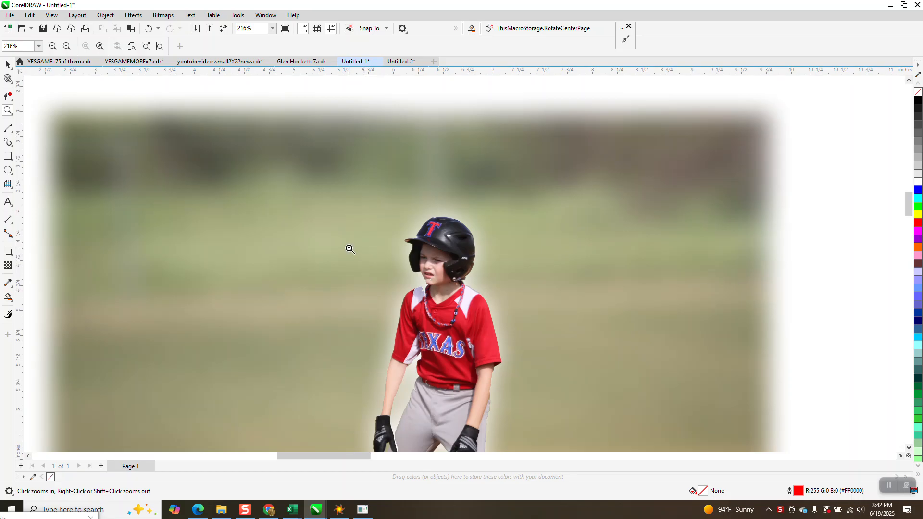
pyautogui.scroll(-2, 281, 236)
pyautogui.moveTo(409, 414); pyautogui.dragTo(528, 459)
pyautogui.scroll(-6, 227, 279)
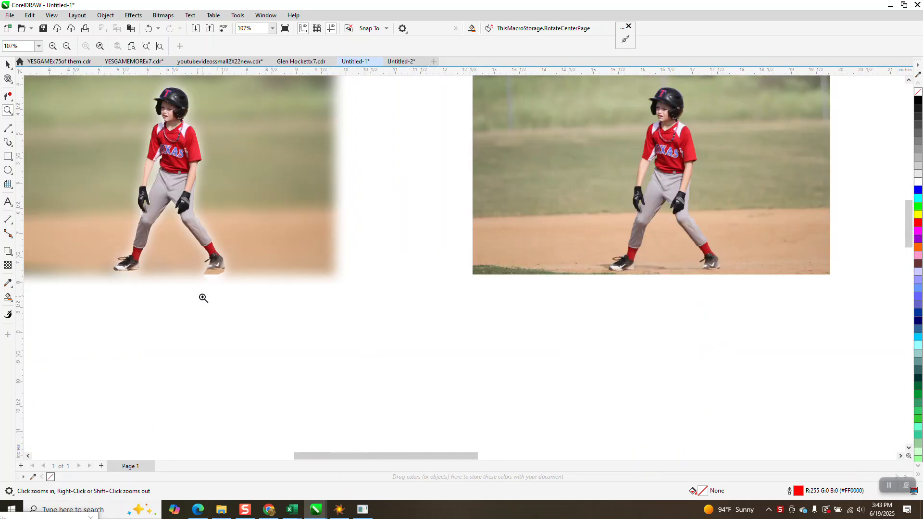
# - Duplicate the original baseball photo, placing the copy 10 inches to its right
pyautogui.click(8, 65)
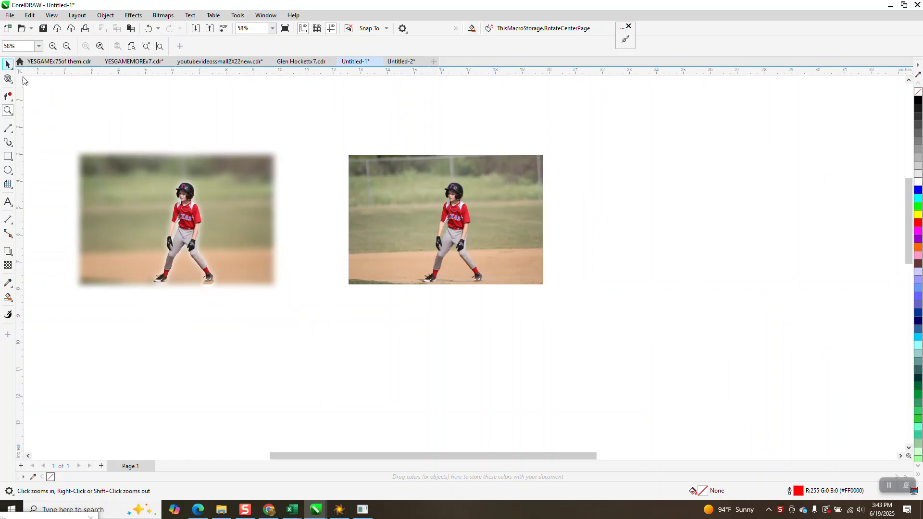
pyautogui.click(460, 225)
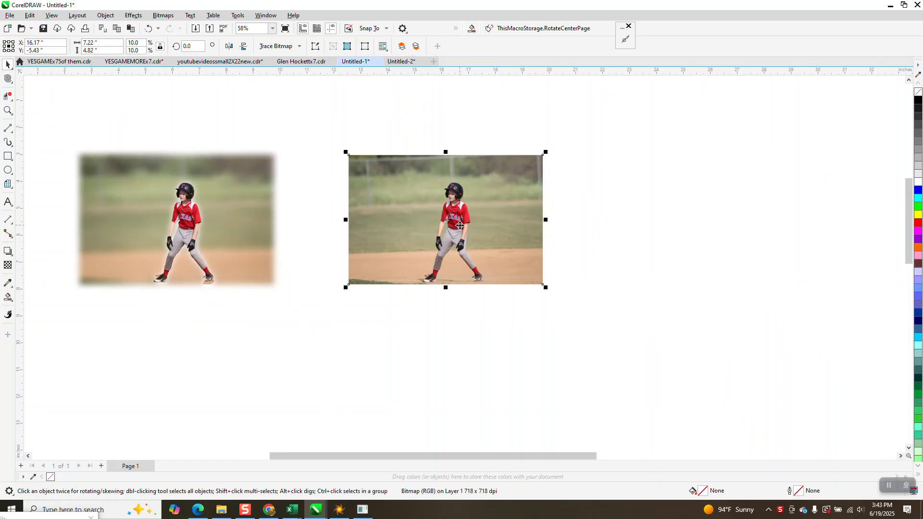
pyautogui.click(330, 97)
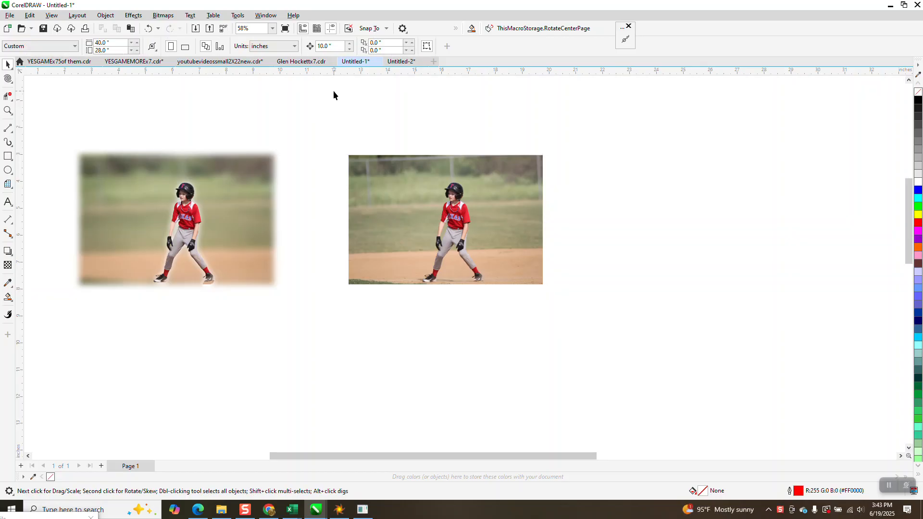
pyautogui.click(395, 165)
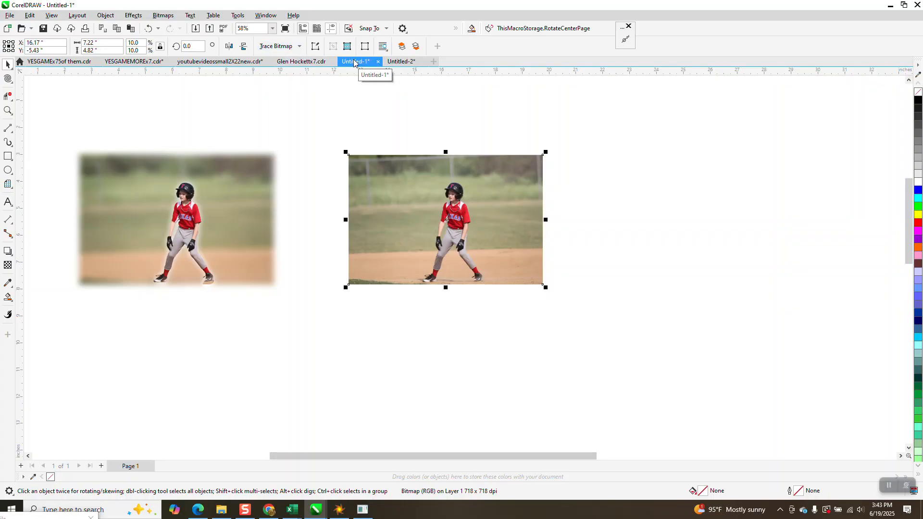
pyautogui.hotkey('ctrl', 'd')
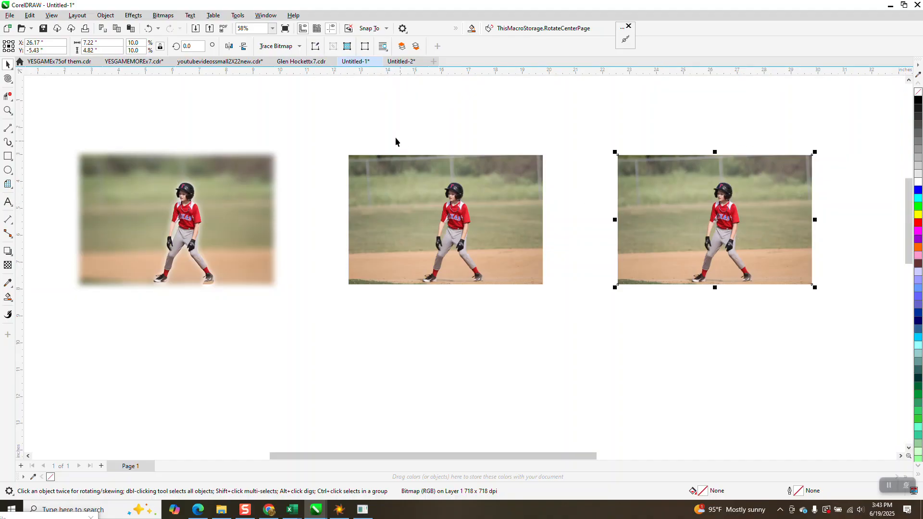
# - Outline-trace the photo copy as Clipart with detail 77, smoothing 25 and corner smoothness 0, automatically removing the background color
pyautogui.click(296, 46)
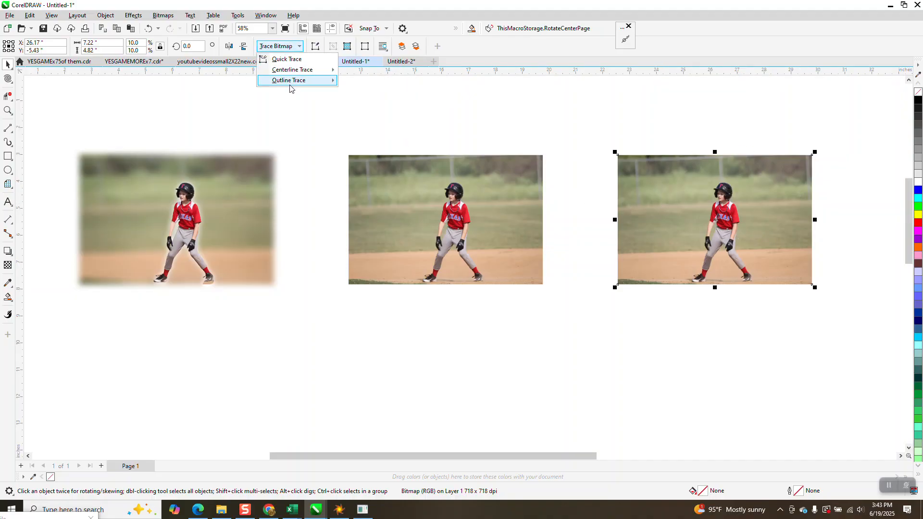
pyautogui.moveTo(299, 81)
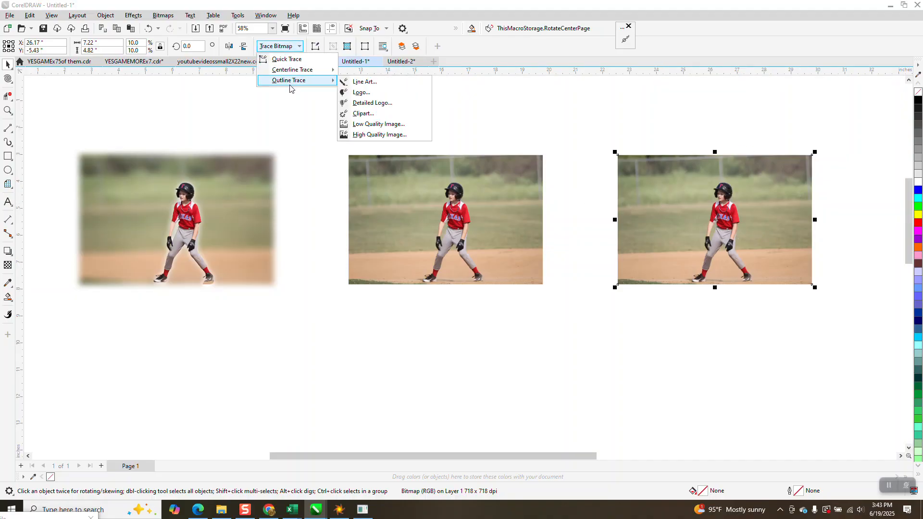
pyautogui.click(359, 114)
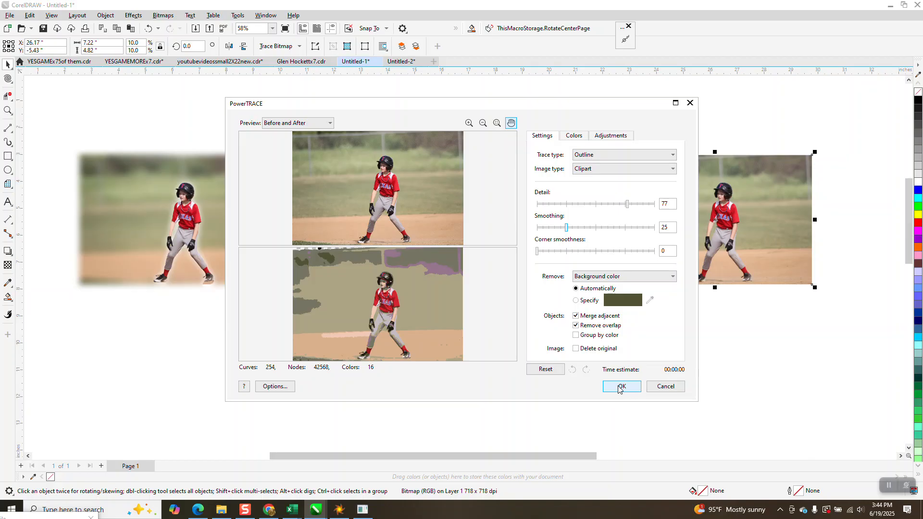
pyautogui.click(620, 387)
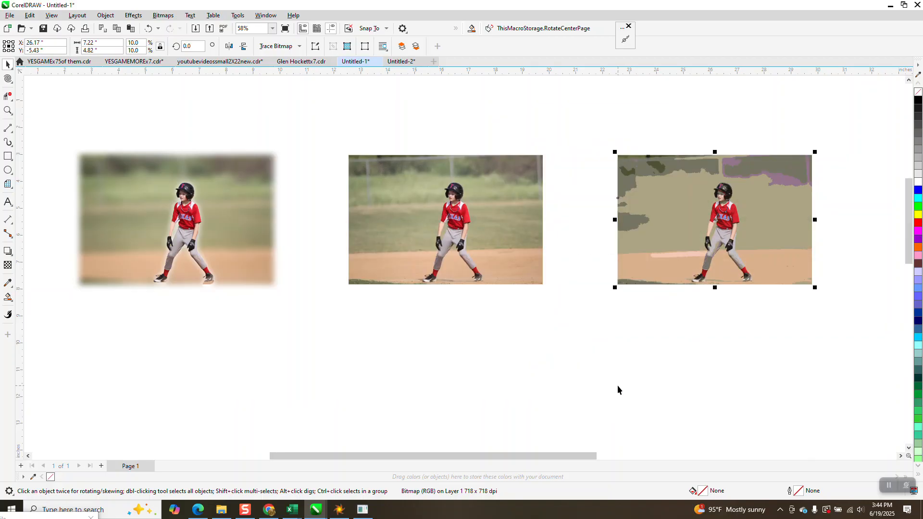
# - Nudge the traced group 10 inches to the right, clear of the photo copy beneath it
pyautogui.press('Right')
pyautogui.scroll(-3, 452, 332)
pyautogui.press('z')
pyautogui.moveTo(711, 196); pyautogui.dragTo(893, 302)
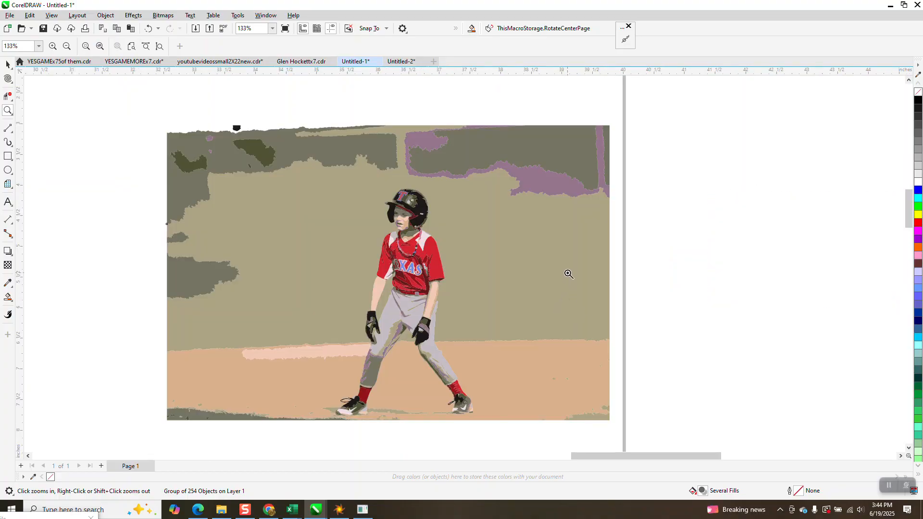
pyautogui.scroll(-1, 567, 276)
pyautogui.scroll(-1, 566, 274)
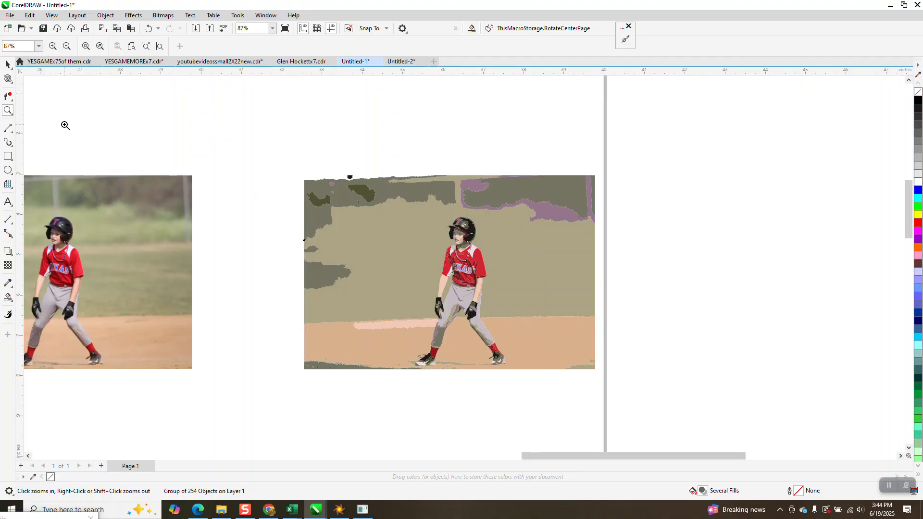
# - Ungroup the traced image into separate shapes and clear the selection
pyautogui.click(7, 65)
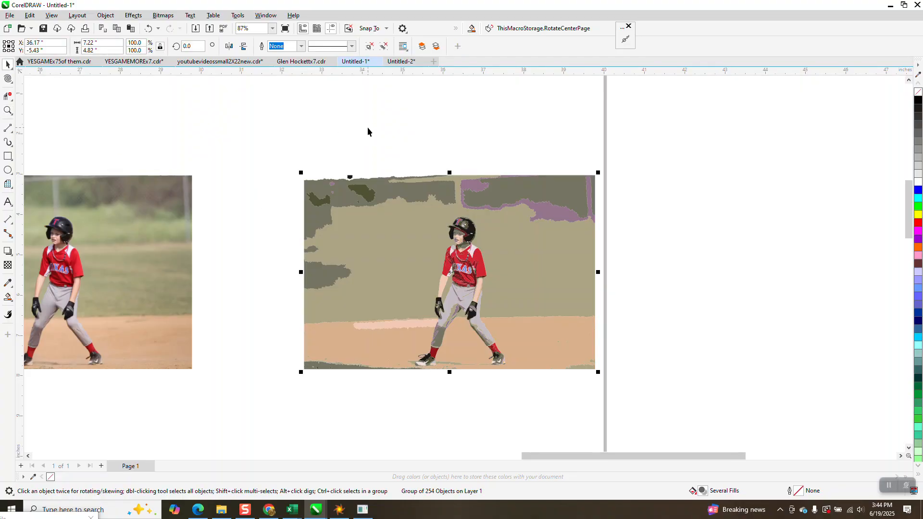
pyautogui.click(106, 16)
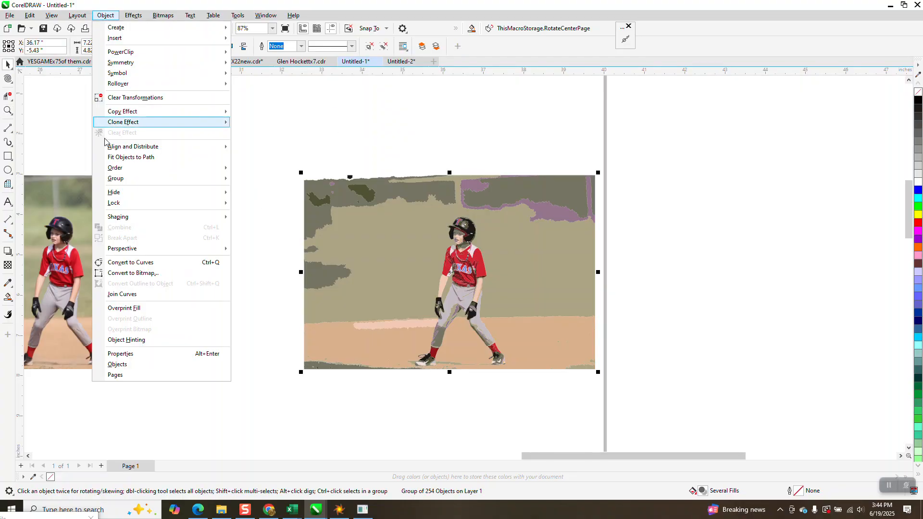
pyautogui.moveTo(158, 179)
pyautogui.click(254, 190)
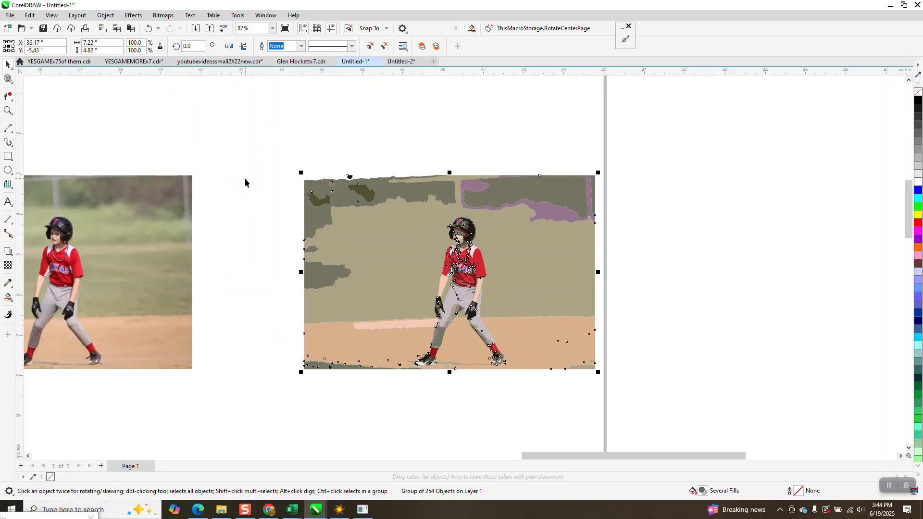
pyautogui.click(290, 181)
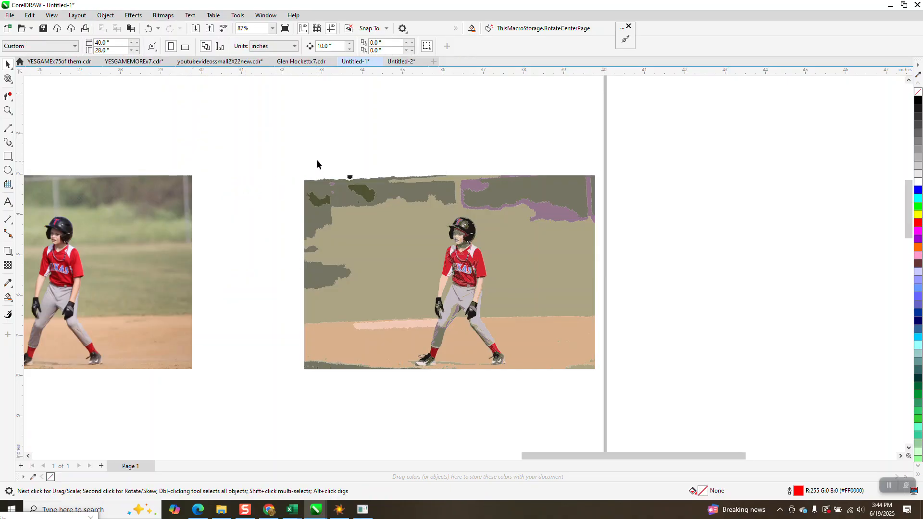
# - Delete the traced background shapes to the left of the player and above him, including the gray-green and purple fence areas
pyautogui.moveTo(310, 296); pyautogui.dragTo(394, 404)
pyautogui.press('Delete')
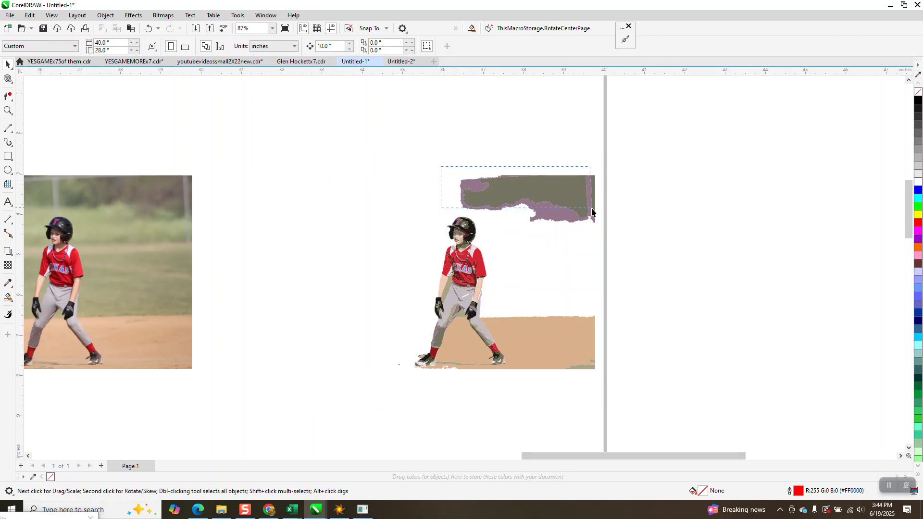
pyautogui.moveTo(620, 222); pyautogui.dragTo(621, 223)
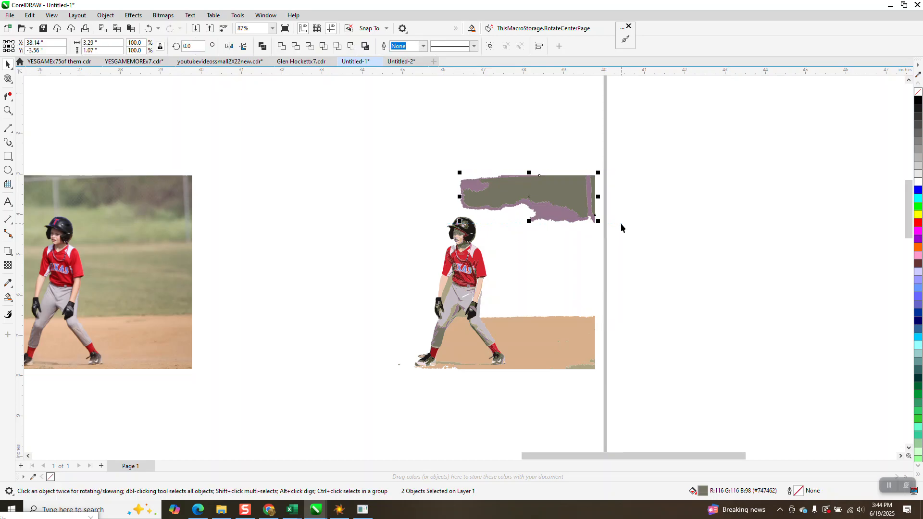
pyautogui.press('Delete')
pyautogui.click(529, 205)
pyautogui.press('Delete')
# - Delete the tan infield dirt shape and the leftover ground patch at its lower right corner
pyautogui.click(515, 325)
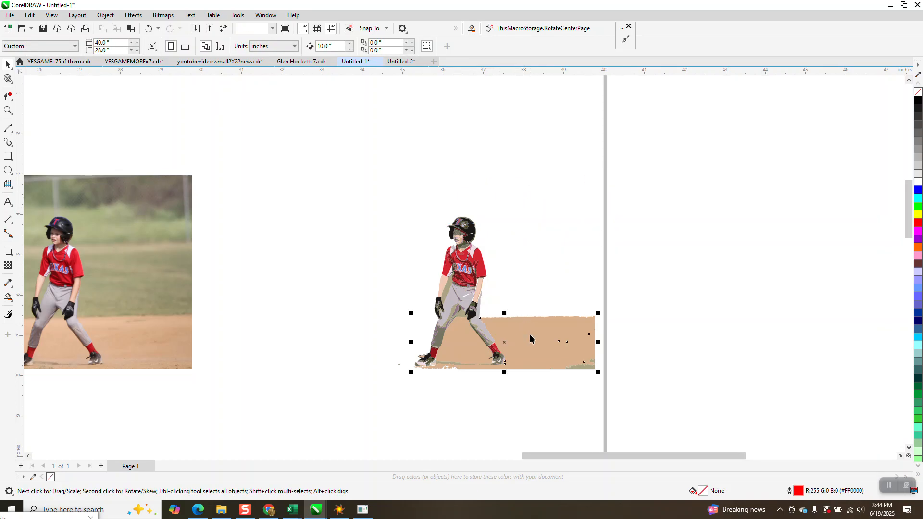
pyautogui.press('Delete')
pyautogui.click(594, 362)
pyautogui.press('Delete')
# - Delete the stray specks around the shoes and the ground shadow strips between the player's feet
pyautogui.click(8, 111)
pyautogui.moveTo(399, 339); pyautogui.dragTo(543, 393)
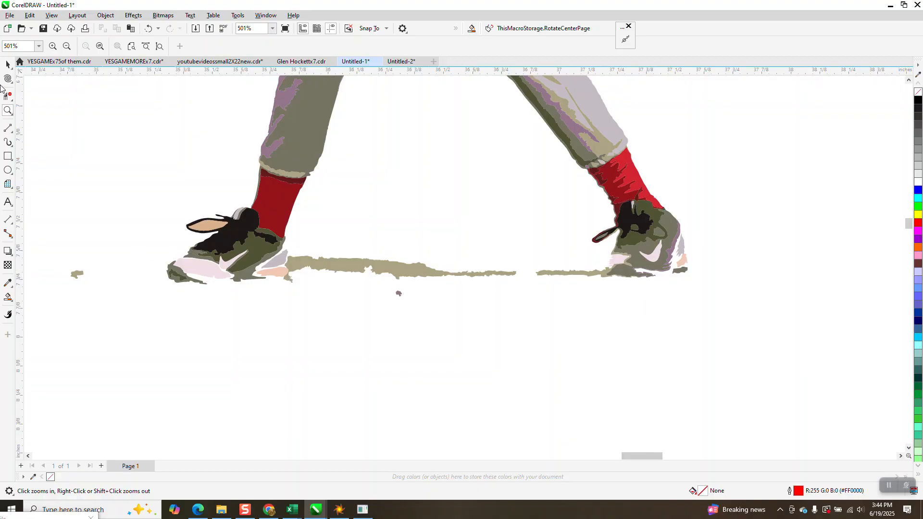
pyautogui.click(8, 63)
pyautogui.moveTo(77, 275); pyautogui.dragTo(175, 275)
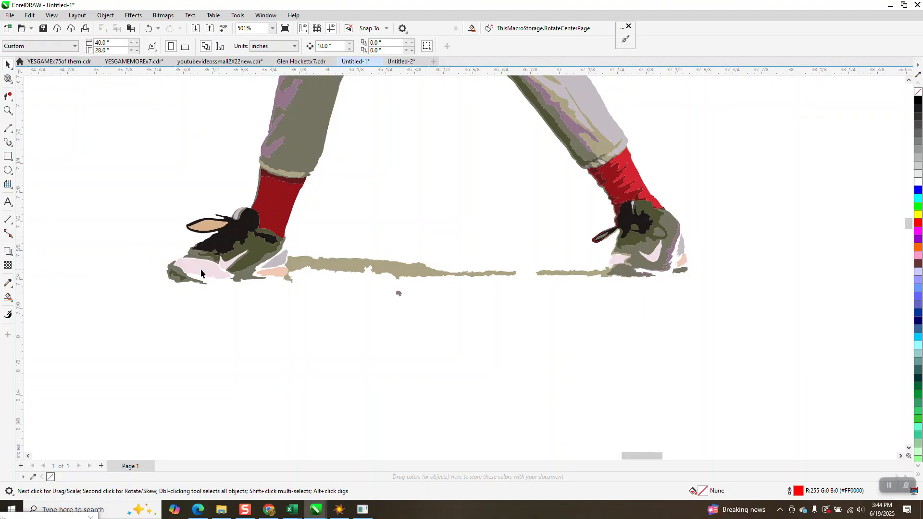
pyautogui.click(304, 264)
pyautogui.press('Delete')
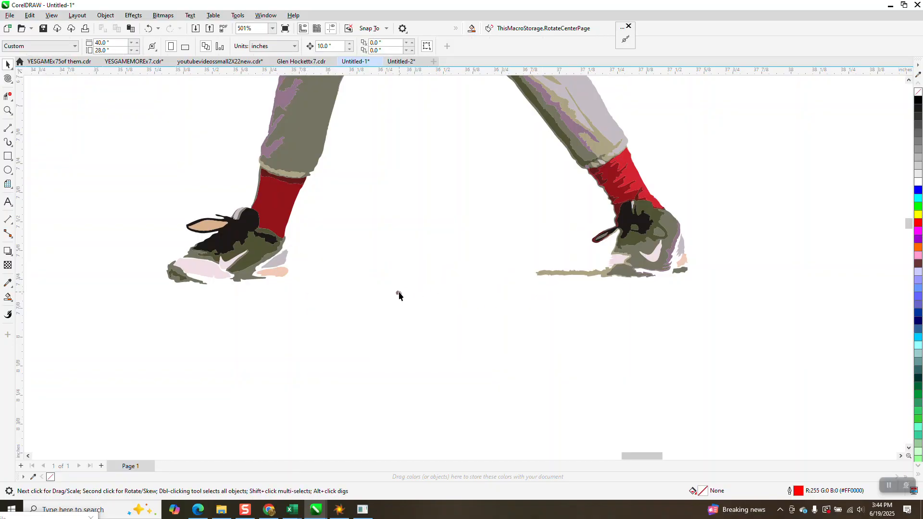
pyautogui.click(545, 275)
pyautogui.press('Delete')
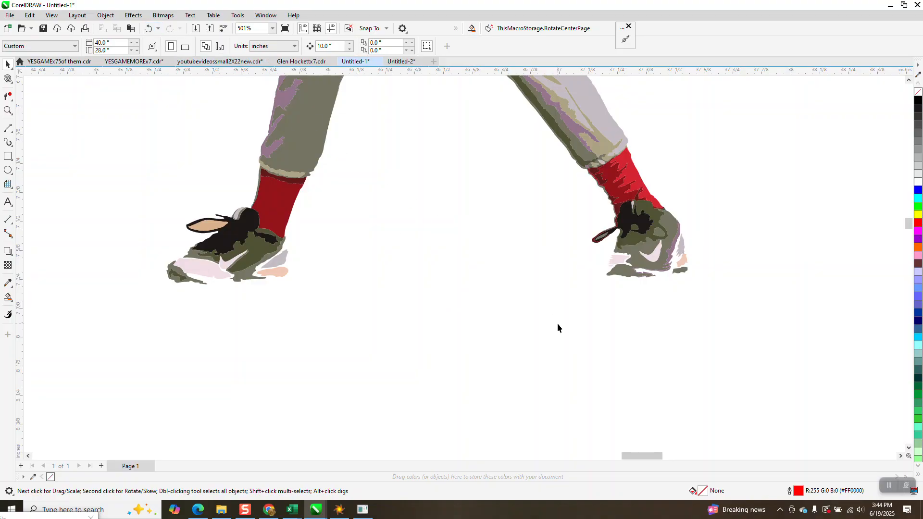
# - Delete the leftover background shapes between the player's legs and between his arm and torso
pyautogui.scroll(-5, 557, 326)
pyautogui.click(518, 255)
pyautogui.press('Delete')
pyautogui.click(500, 213)
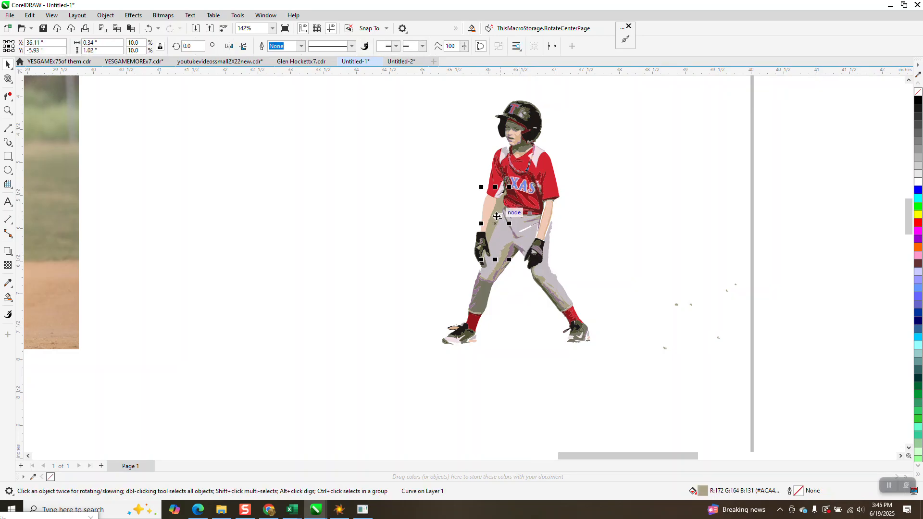
pyautogui.press('Delete')
pyautogui.scroll(-1, 448, 298)
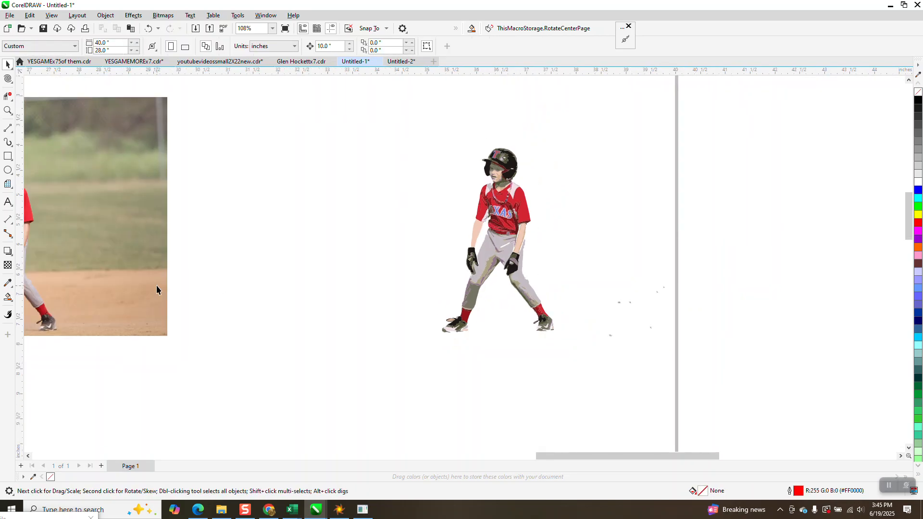
# - Select all of the traced player's shapes and give them no fill and a black hairline outline
pyautogui.moveTo(571, 341); pyautogui.dragTo(573, 344)
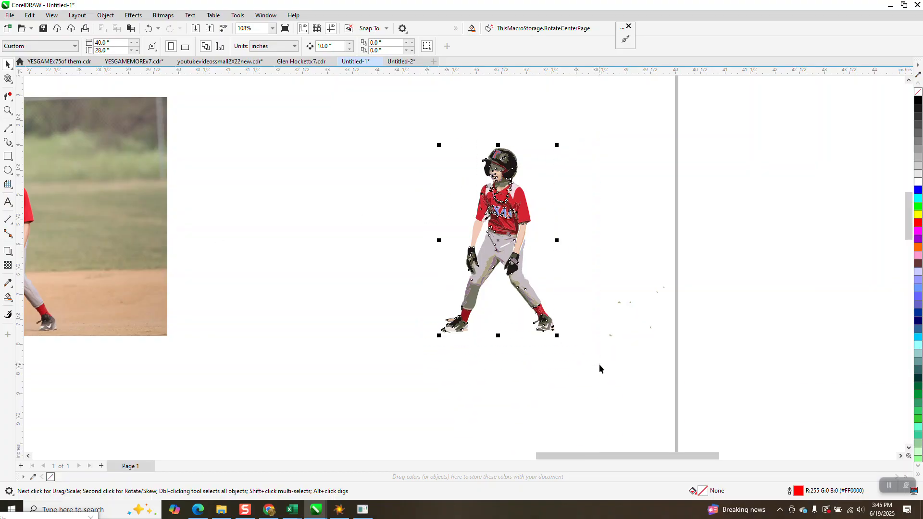
pyautogui.click(918, 93)
pyautogui.rightClick(919, 100)
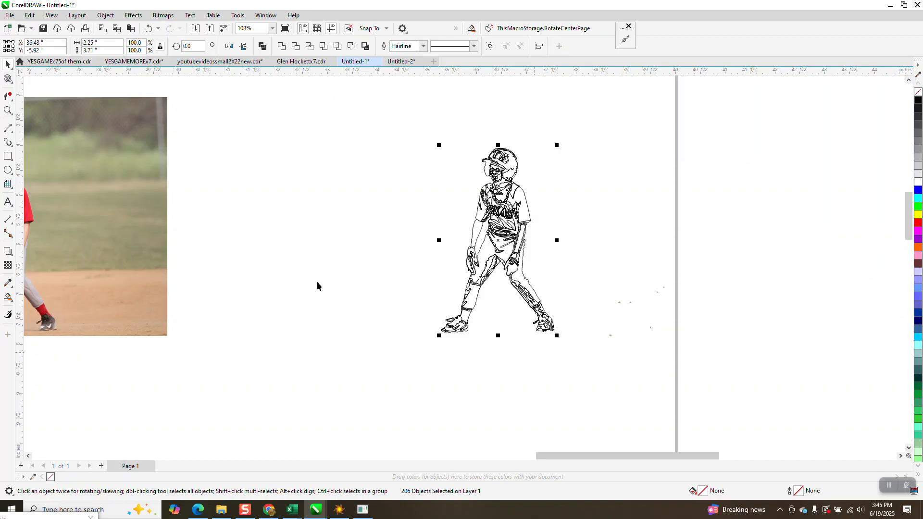
# - Draw 3-point curves closing the gap above the left-hand shoe's toe and the roughly 0.25 in gap along its sole
pyautogui.click(8, 110)
pyautogui.moveTo(424, 299); pyautogui.dragTo(505, 354)
pyautogui.moveTo(279, 247); pyautogui.dragTo(535, 342)
pyautogui.scroll(-1, 460, 348)
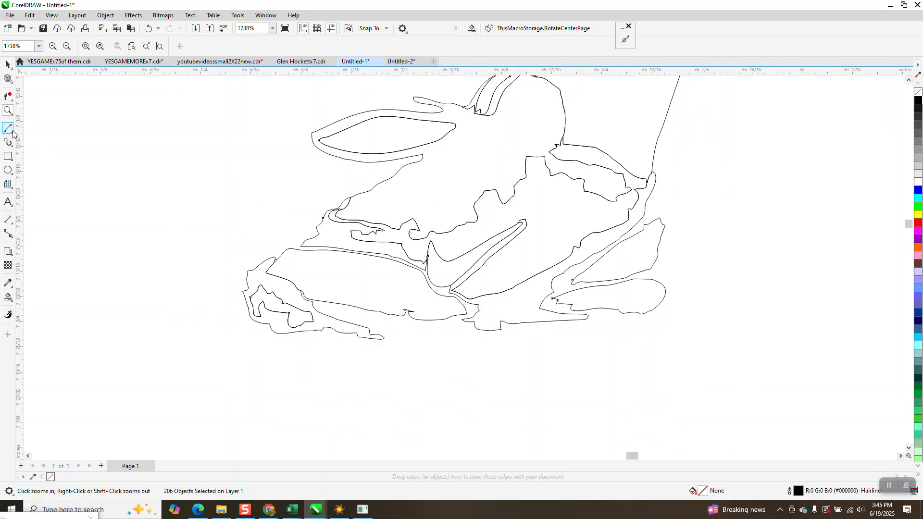
pyautogui.click(13, 133)
pyautogui.click(12, 131)
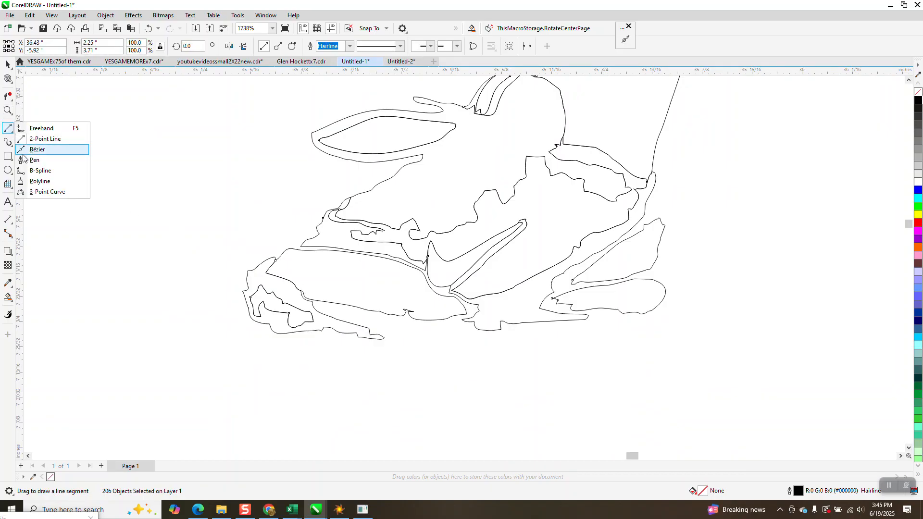
pyautogui.click(40, 192)
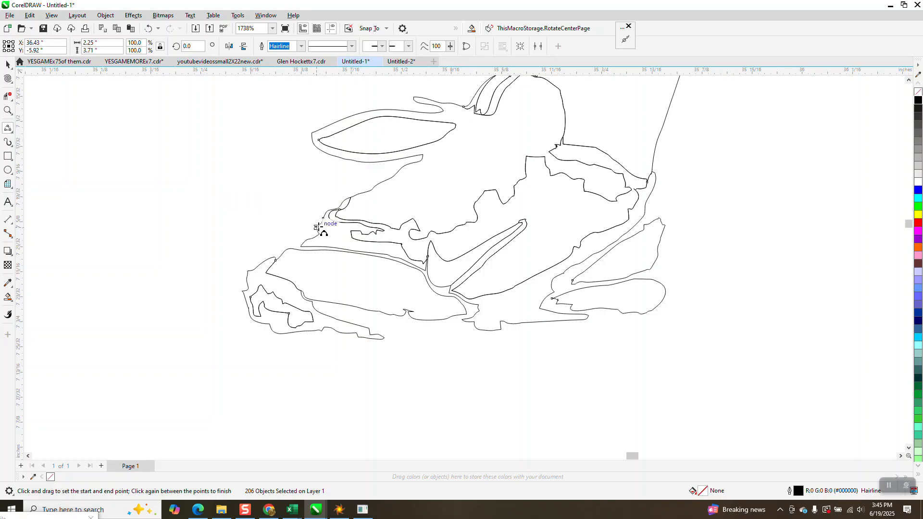
pyautogui.moveTo(316, 227); pyautogui.dragTo(274, 257)
pyautogui.click(275, 256)
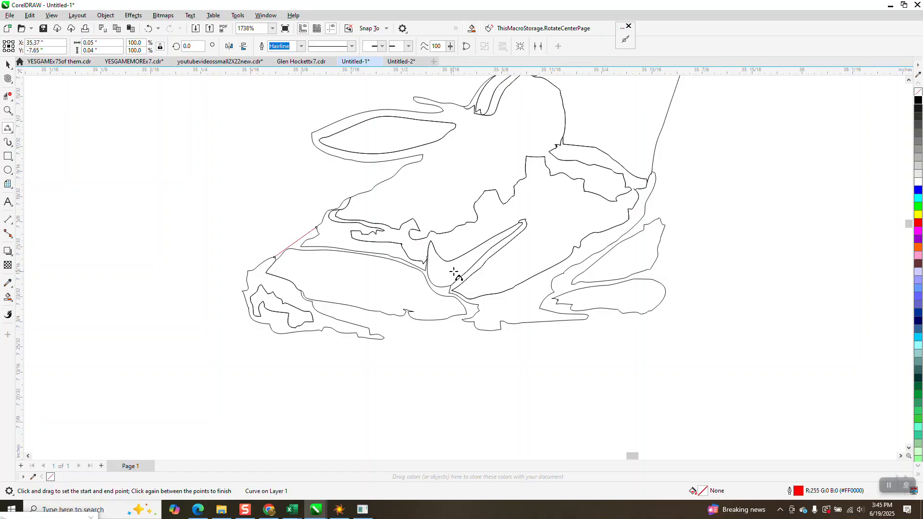
pyautogui.moveTo(383, 338); pyautogui.dragTo(582, 322)
pyautogui.click(578, 324)
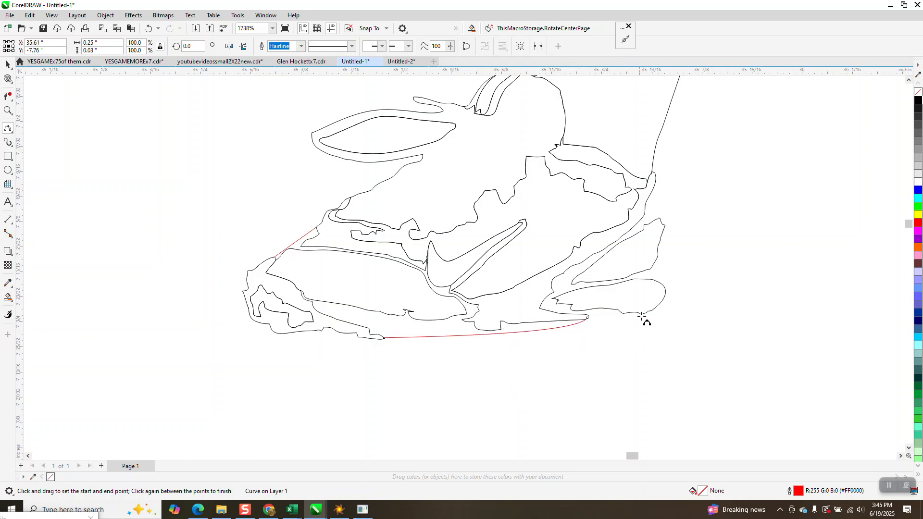
# - Bridge the gaps down the back of the left-hand shoe's heel and along the rear of its sole with 3-point curves
pyautogui.moveTo(654, 175); pyautogui.dragTo(664, 287)
pyautogui.click(664, 227)
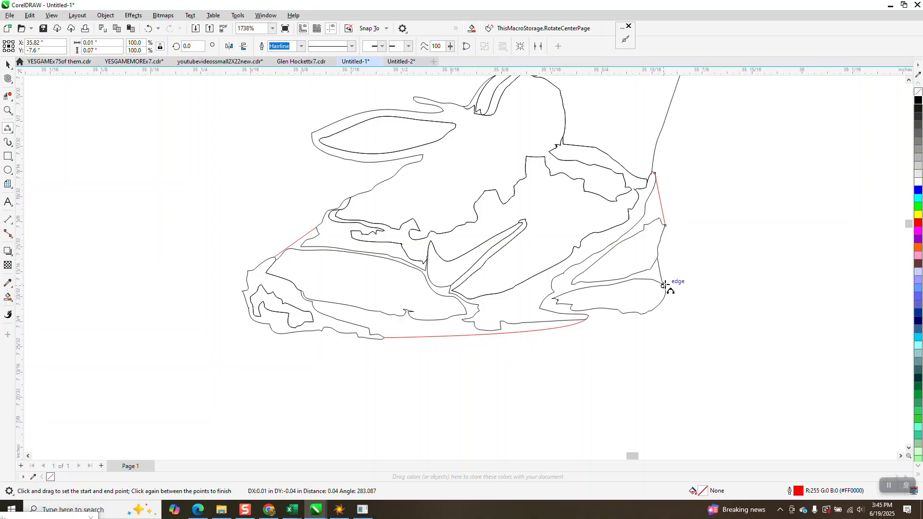
pyautogui.click(664, 285)
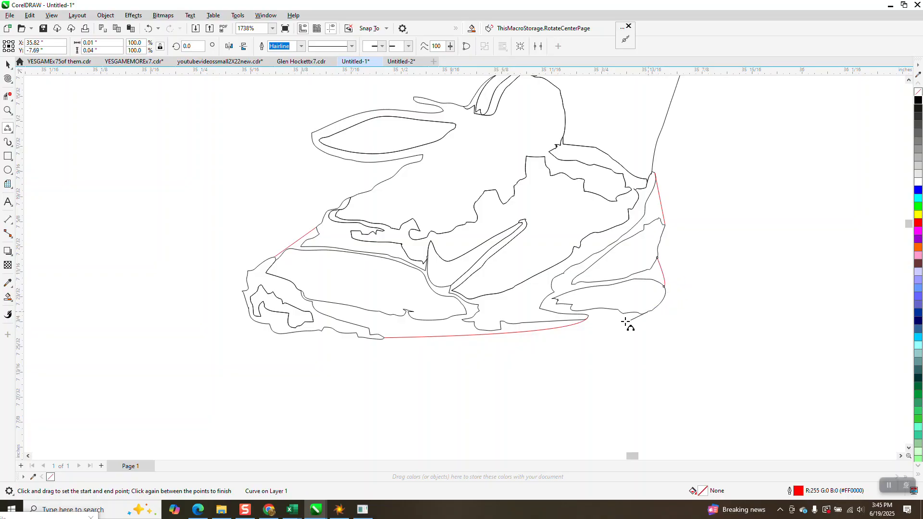
pyautogui.moveTo(582, 323); pyautogui.dragTo(581, 323)
pyautogui.click(582, 325)
pyautogui.scroll(-5, 442, 354)
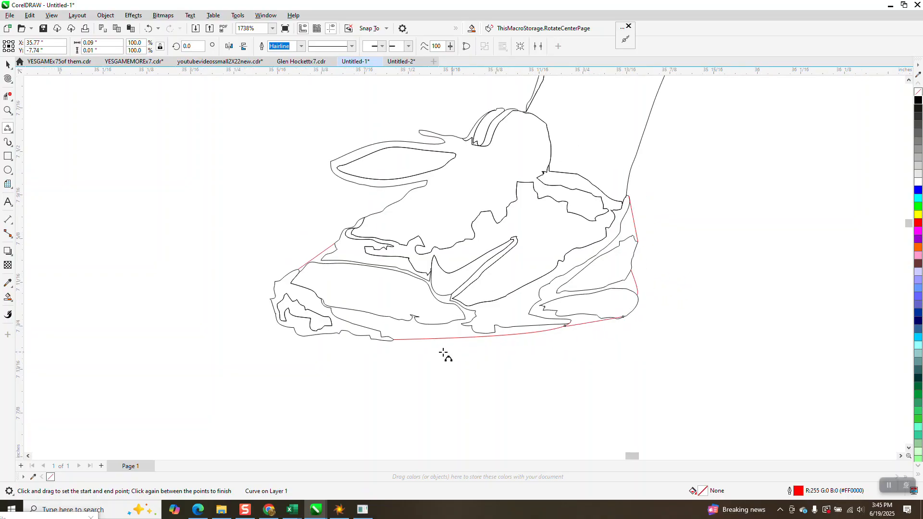
pyautogui.scroll(-2, 348, 360)
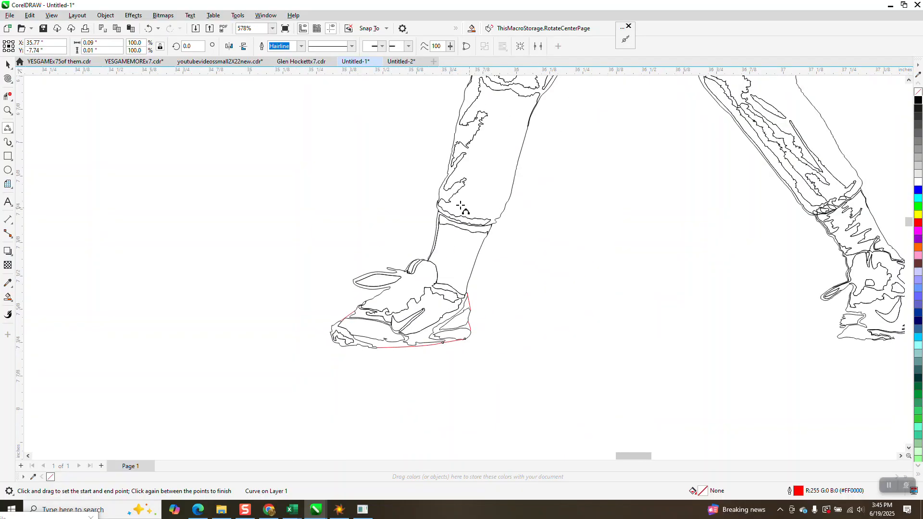
# - Draw a 3-point curve closing the gap between the left-hand glove's fingertips and the pant leg's outer edge
pyautogui.click(8, 110)
pyautogui.moveTo(370, 171); pyautogui.dragTo(491, 254)
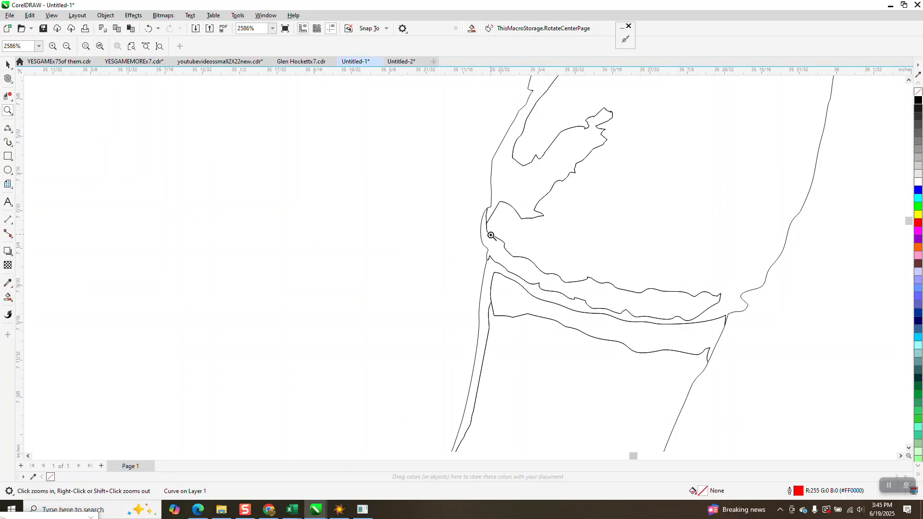
pyautogui.scroll(-8, 491, 235)
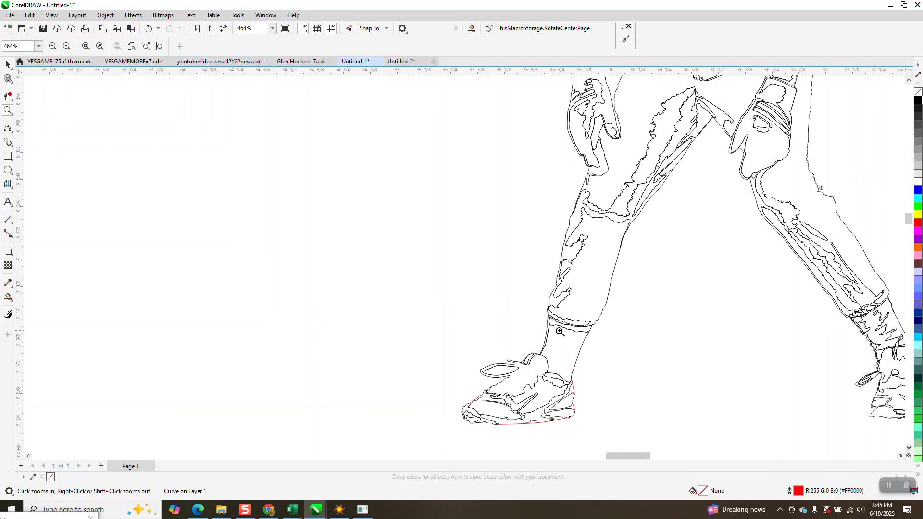
pyautogui.scroll(-1, 557, 328)
pyautogui.moveTo(563, 206); pyautogui.dragTo(598, 227)
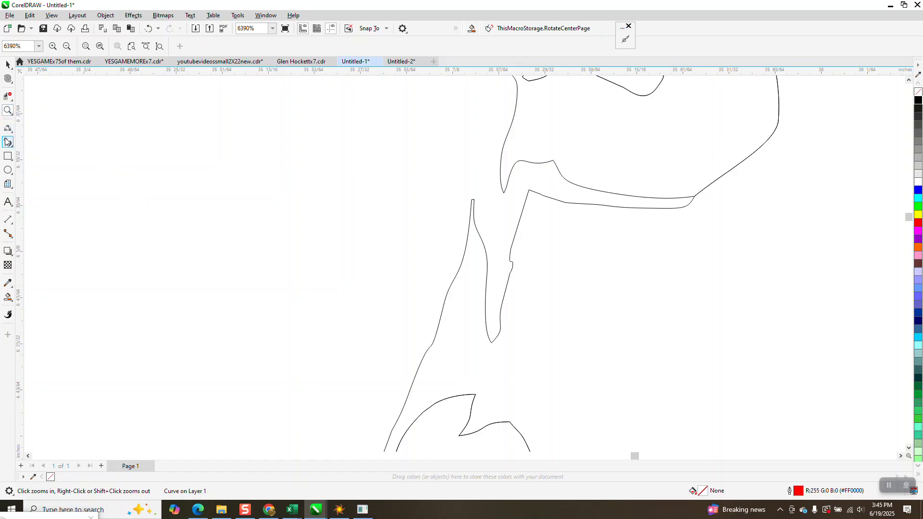
pyautogui.click(12, 136)
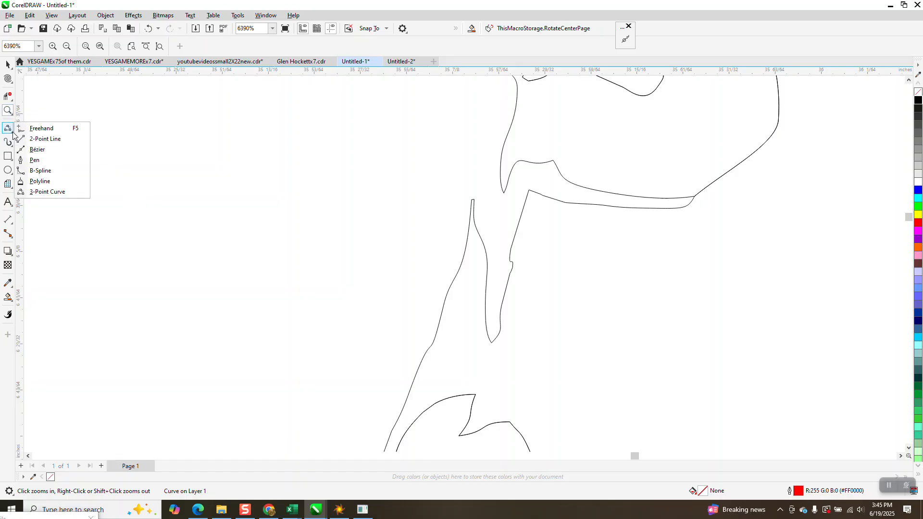
pyautogui.click(46, 192)
pyautogui.moveTo(511, 148); pyautogui.dragTo(489, 191)
pyautogui.click(489, 191)
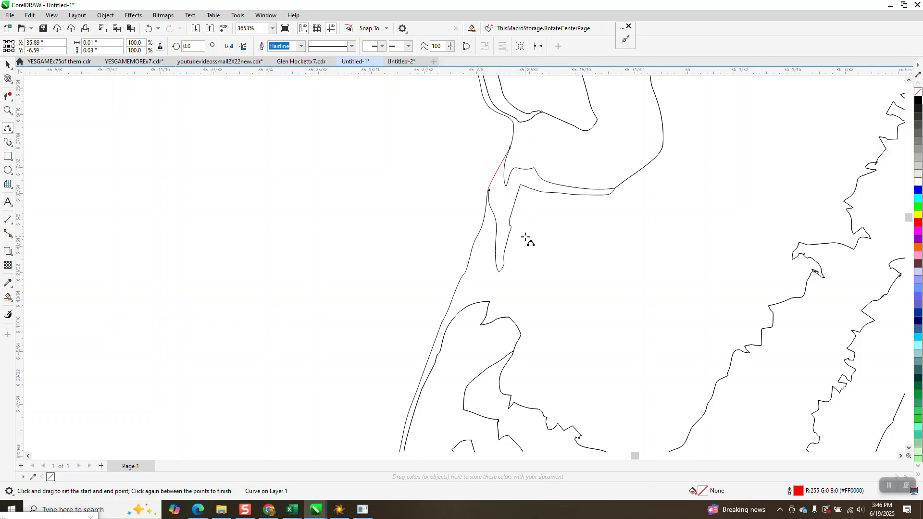
pyautogui.scroll(-4, 525, 239)
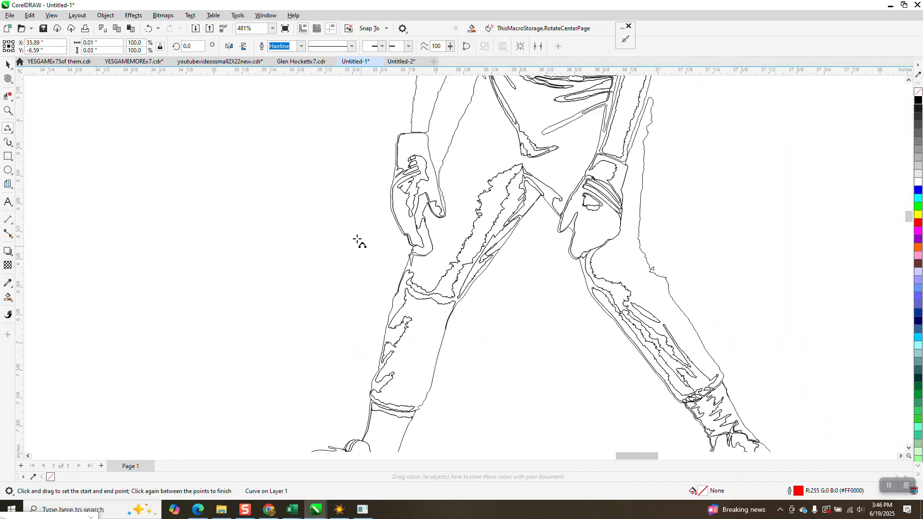
pyautogui.scroll(-1, 359, 243)
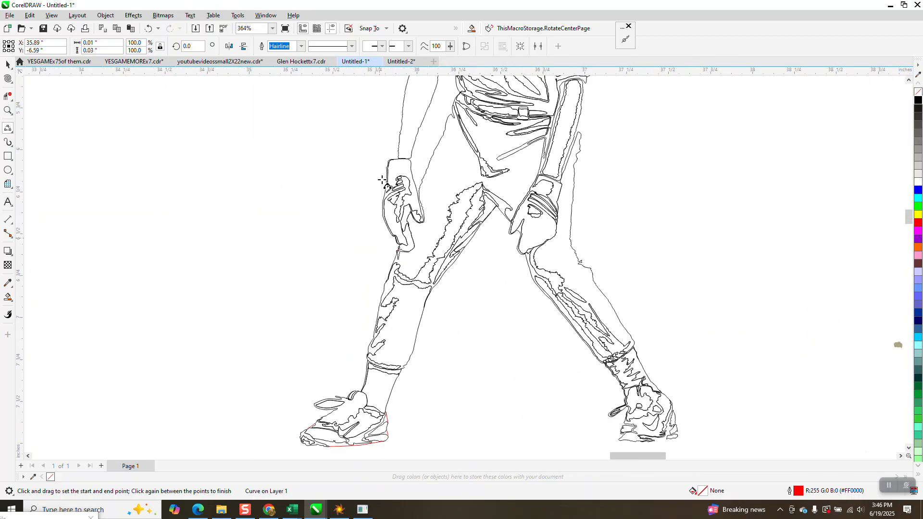
# - Close the gaps on both sides of the left-hand wrist with 3-point curves joining the forearm to the glove
pyautogui.click(7, 110)
pyautogui.click(409, 164)
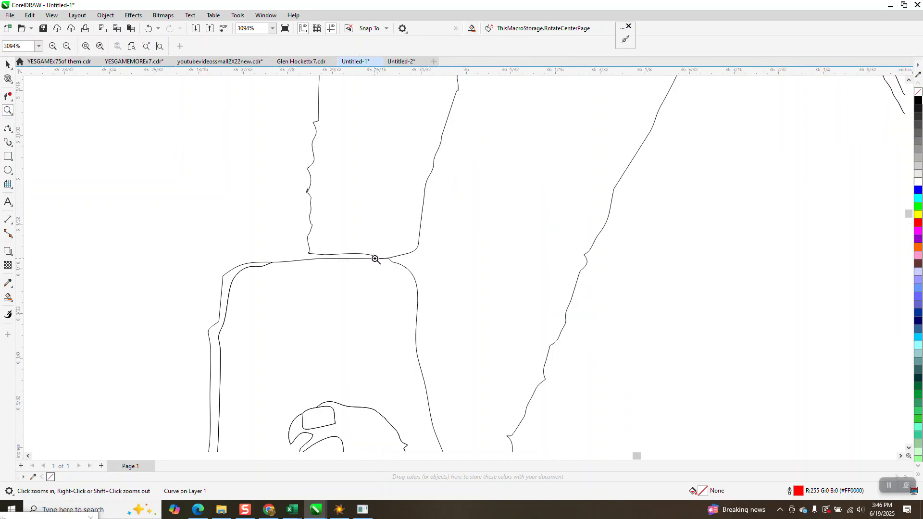
pyautogui.click(8, 128)
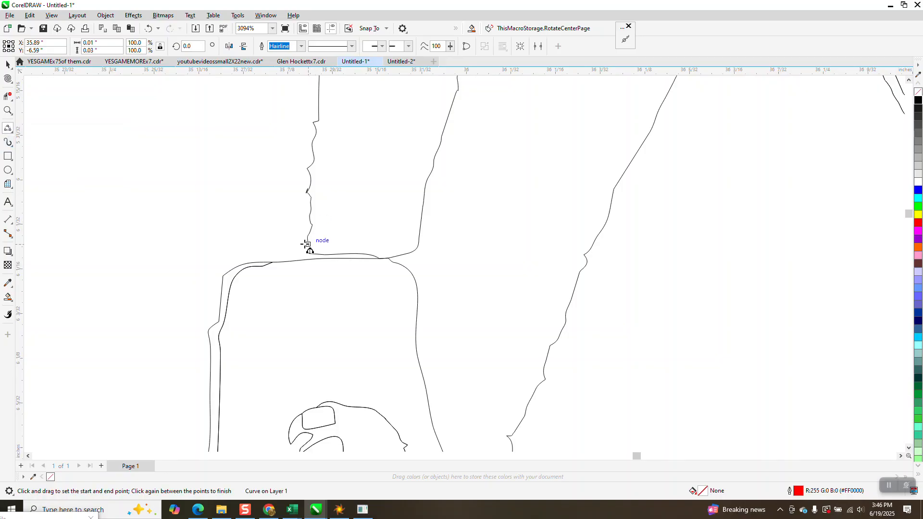
pyautogui.moveTo(313, 231); pyautogui.dragTo(273, 262)
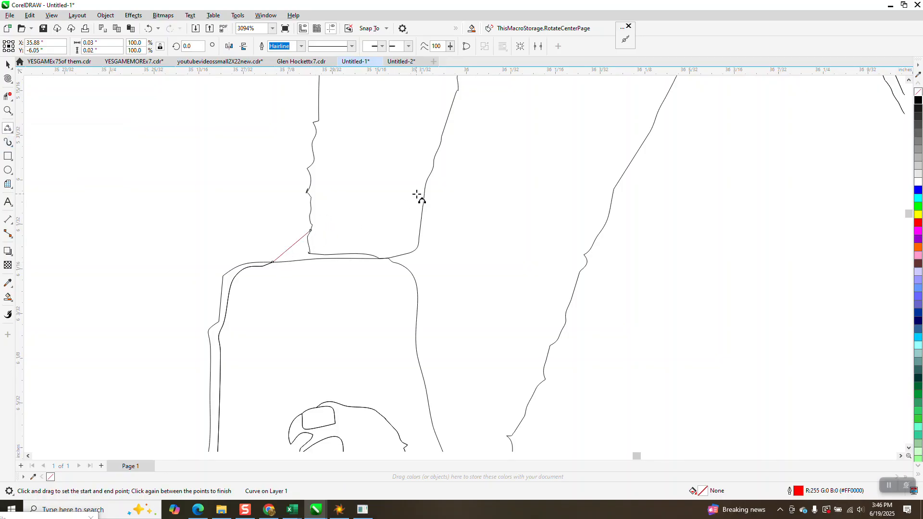
pyautogui.click(417, 276)
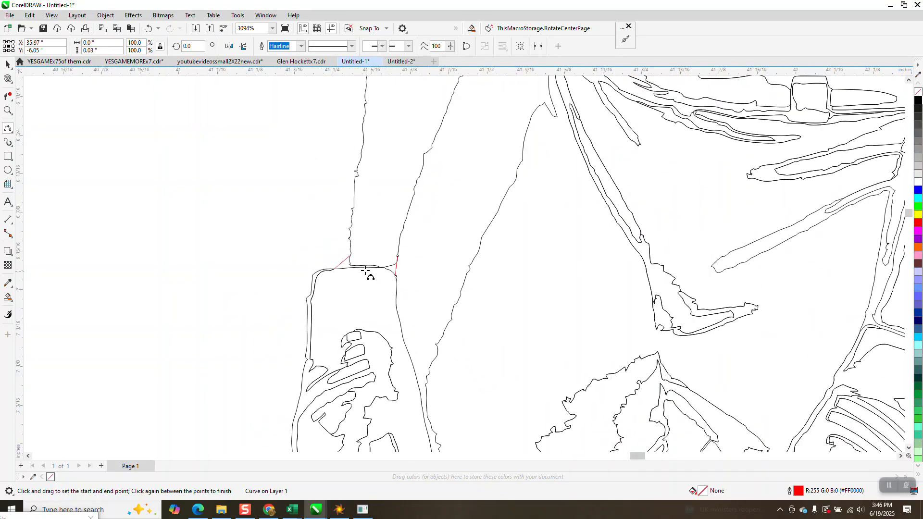
pyautogui.scroll(-6, 368, 274)
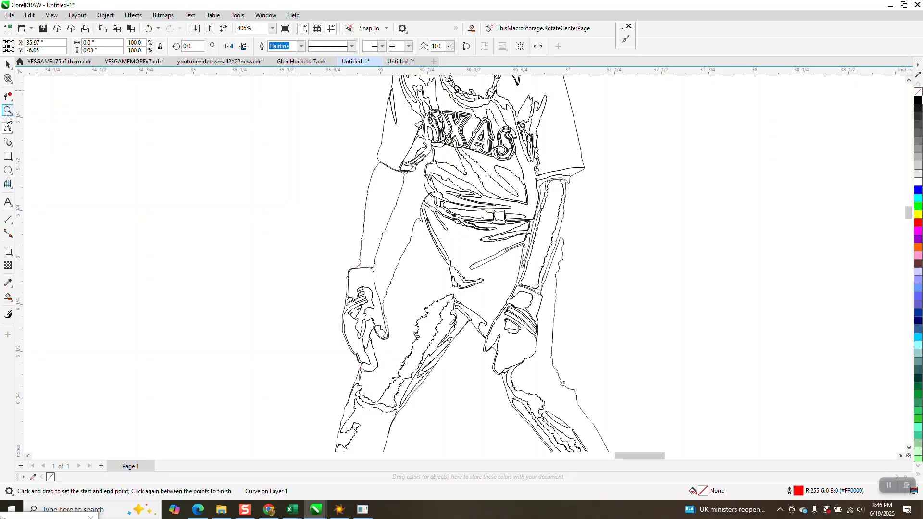
# - Draw 3-point curves on both sides of the left-hand arm joining the sleeve hem to the forearm outline
pyautogui.moveTo(452, 203); pyautogui.dragTo(452, 203)
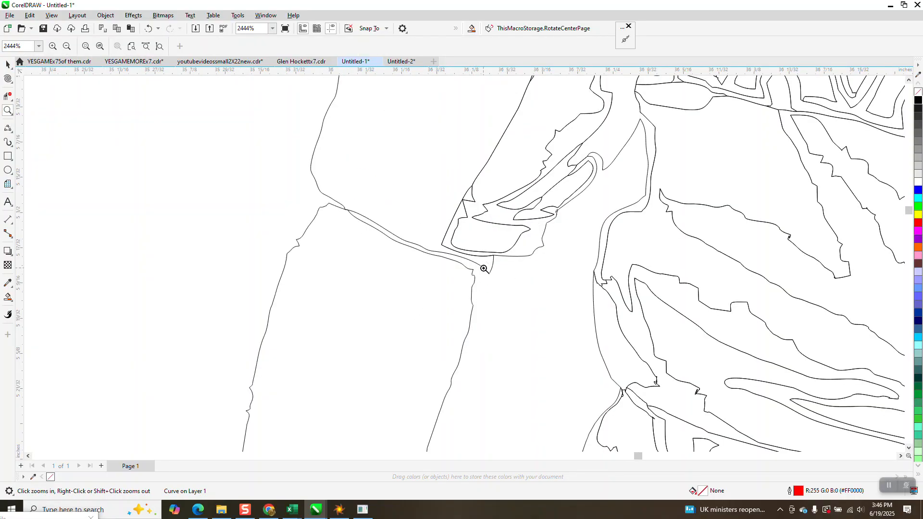
pyautogui.click(12, 133)
pyautogui.click(54, 192)
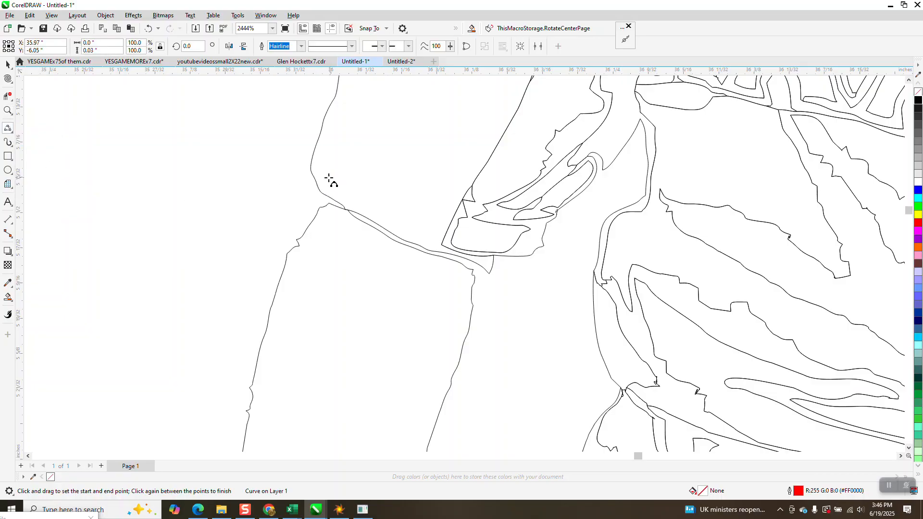
pyautogui.moveTo(311, 168); pyautogui.dragTo(287, 254)
pyautogui.click(287, 253)
pyautogui.moveTo(490, 274); pyautogui.dragTo(471, 300)
pyautogui.click(472, 300)
pyautogui.scroll(-3, 390, 245)
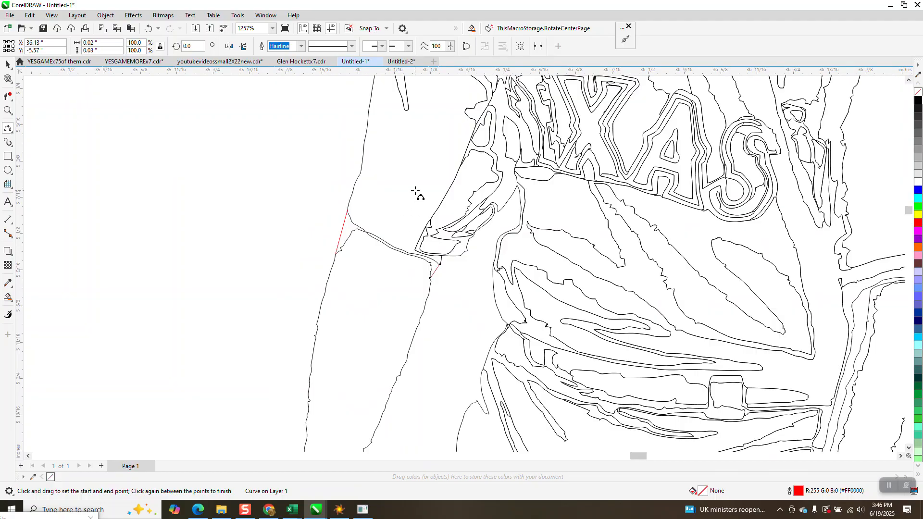
pyautogui.scroll(-4, 415, 192)
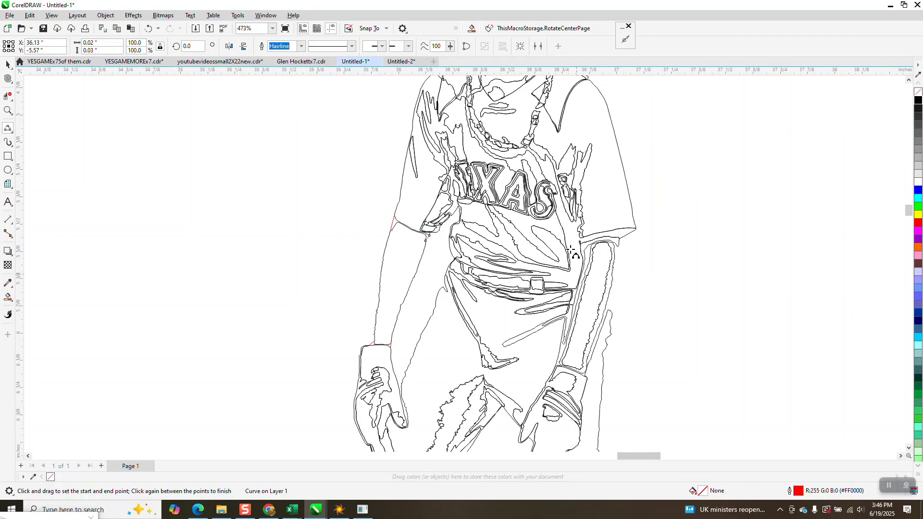
pyautogui.scroll(-3, 571, 252)
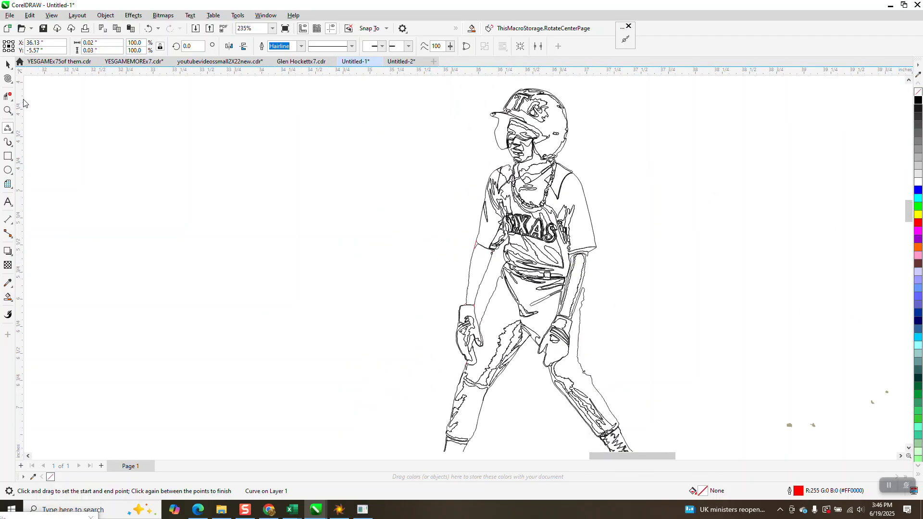
pyautogui.moveTo(495, 99); pyautogui.dragTo(143, 99)
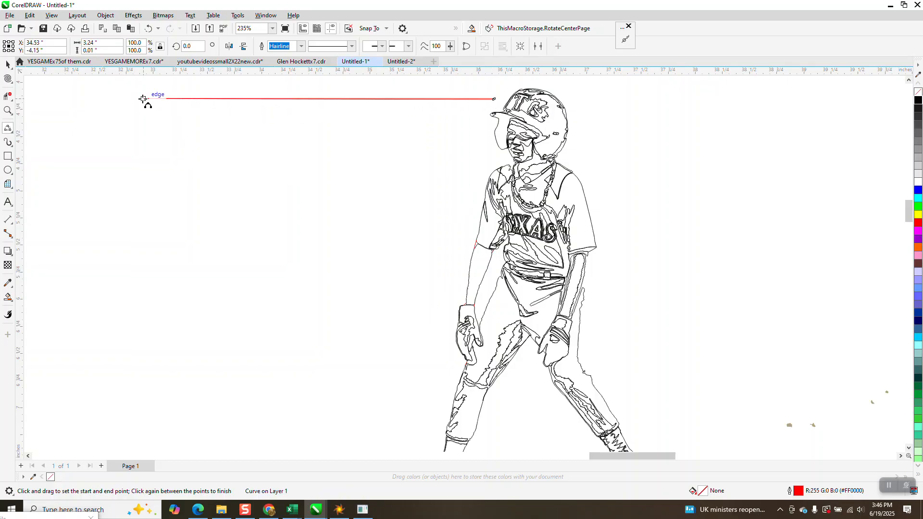
pyautogui.press('Escape')
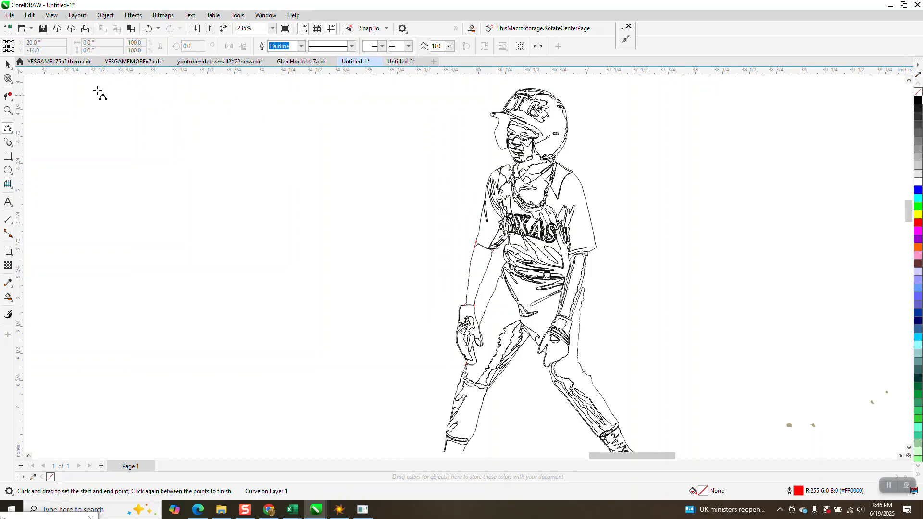
# - Draw 3-point curves from the player's chin to the left-hand collar and from the collar to the shoulder outline
pyautogui.click(8, 111)
pyautogui.moveTo(479, 87); pyautogui.dragTo(697, 228)
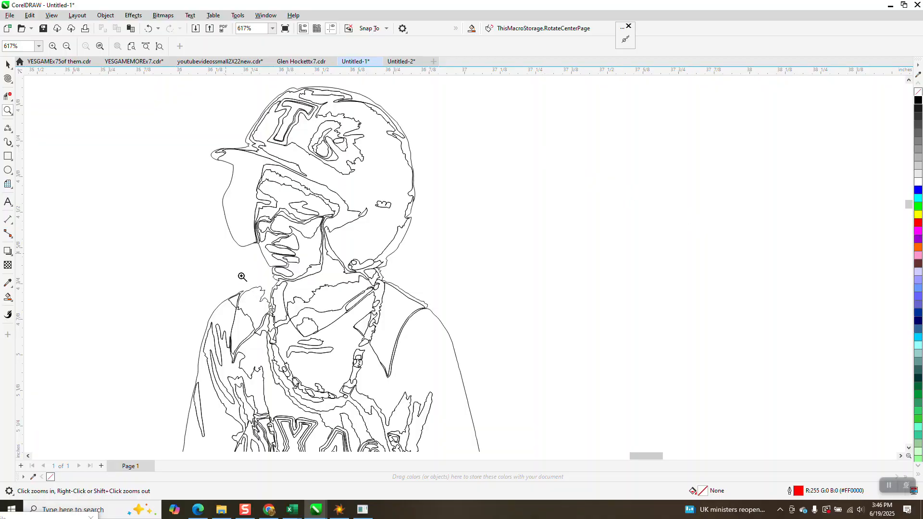
pyautogui.moveTo(242, 278); pyautogui.dragTo(359, 313)
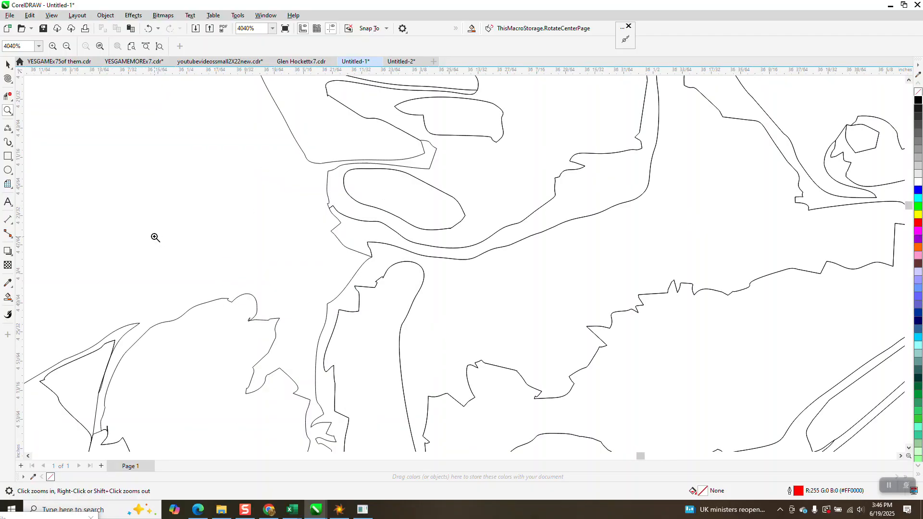
pyautogui.click(12, 143)
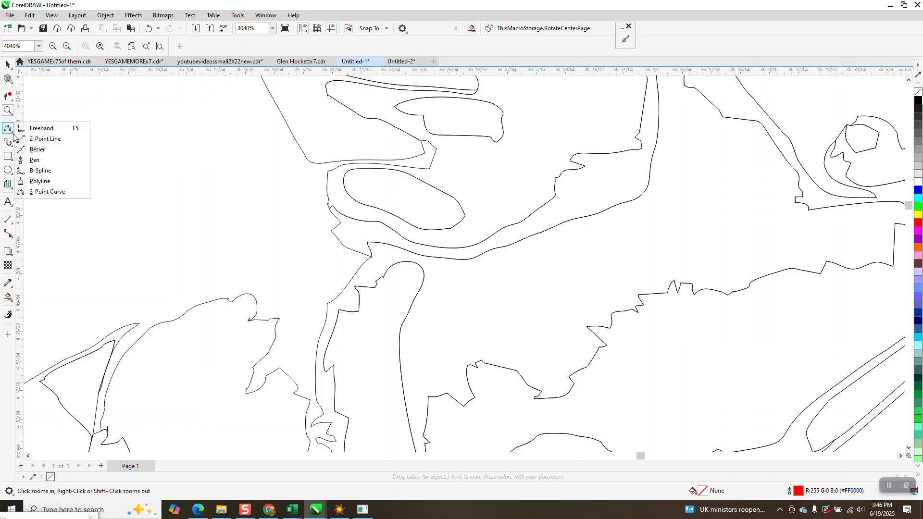
pyautogui.click(39, 192)
pyautogui.moveTo(337, 228); pyautogui.dragTo(228, 299)
pyautogui.click(247, 294)
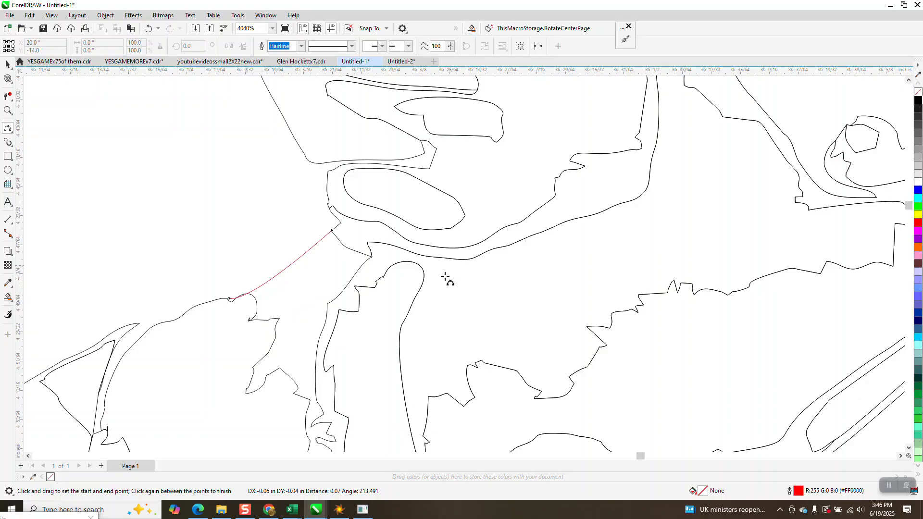
pyautogui.scroll(-2, 463, 253)
pyautogui.moveTo(293, 292); pyautogui.dragTo(252, 299)
pyautogui.click(314, 280)
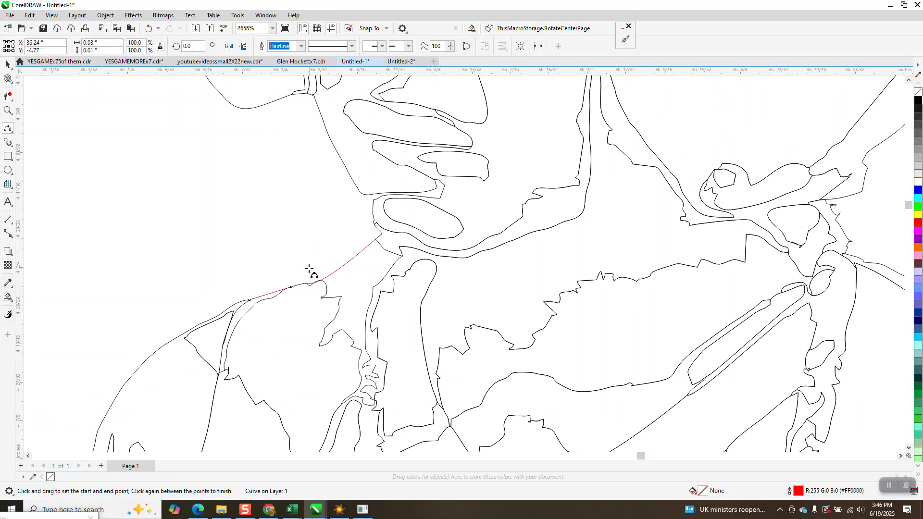
pyautogui.scroll(-2, 299, 253)
pyautogui.scroll(-2, 587, 214)
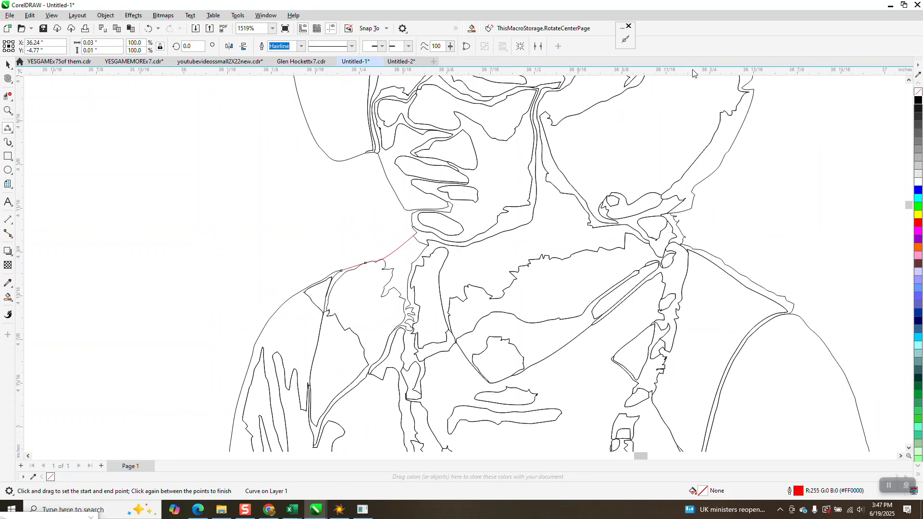
pyautogui.scroll(-1, 588, 91)
pyautogui.rightClick(588, 92)
pyautogui.scroll(-3, 592, 82)
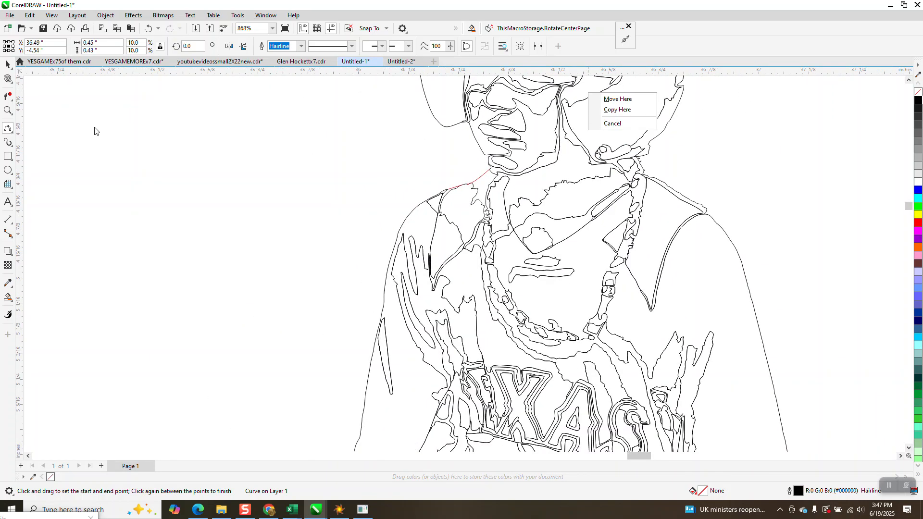
pyautogui.click(741, 228)
# - Draw a 3-point curve from the right-hand sleeve's inner lower corner down to the outer forearm outline
pyautogui.press('z')
pyautogui.moveTo(669, 194); pyautogui.dragTo(730, 235)
pyautogui.scroll(-6, 447, 76)
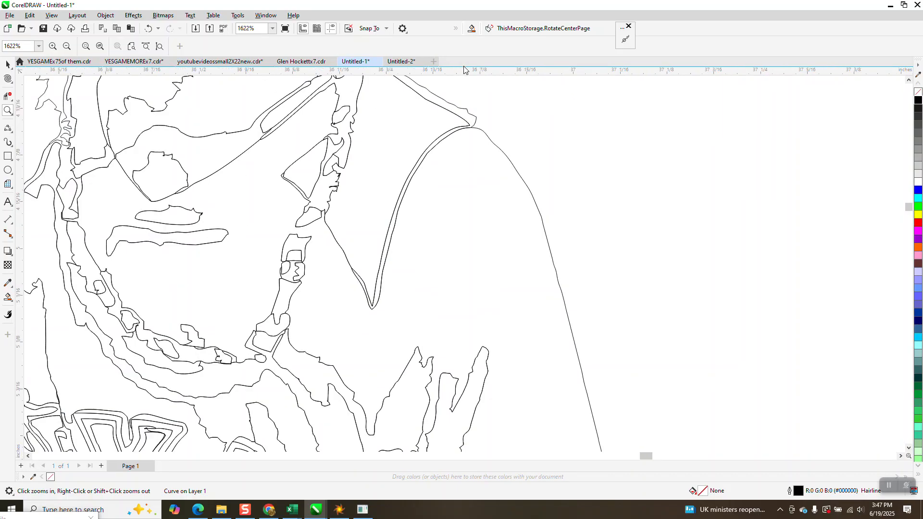
pyautogui.scroll(-4, 519, 107)
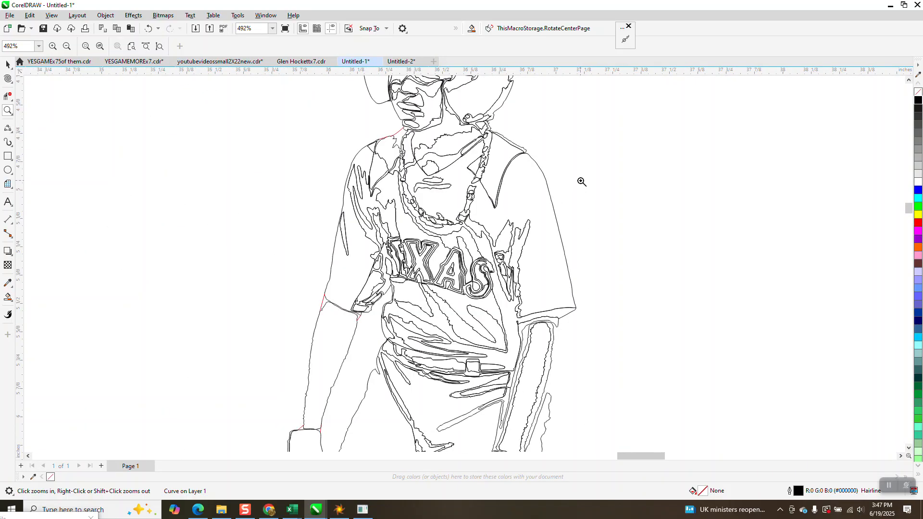
pyautogui.scroll(-2, 582, 181)
pyautogui.moveTo(556, 244); pyautogui.dragTo(671, 332)
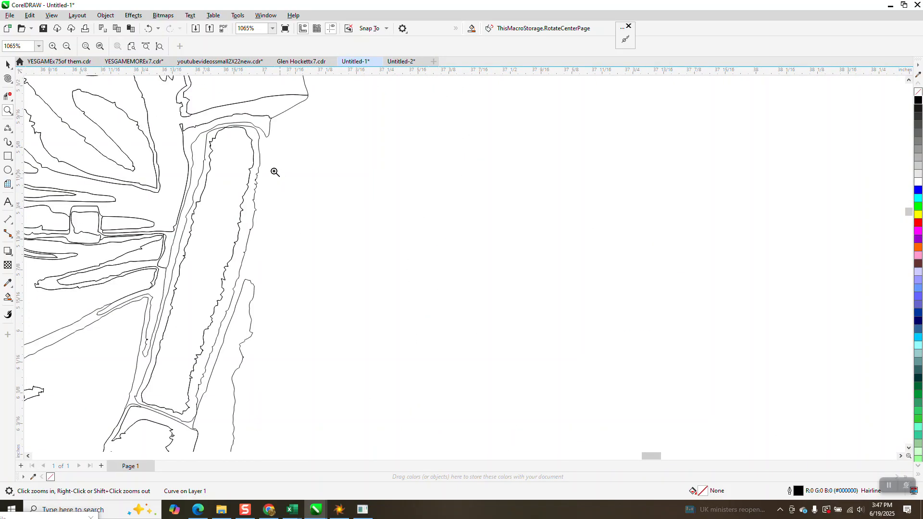
pyautogui.click(11, 143)
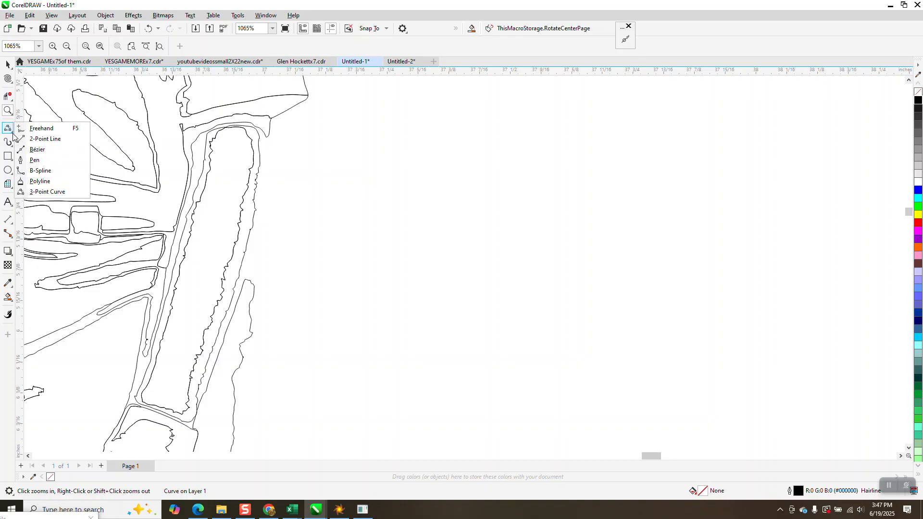
pyautogui.click(36, 197)
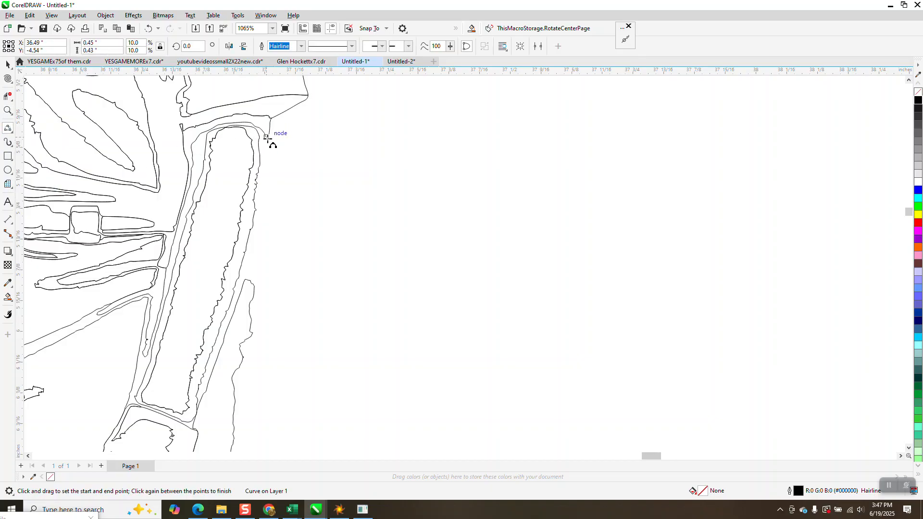
pyautogui.moveTo(268, 136); pyautogui.dragTo(245, 279)
pyautogui.click(262, 240)
pyautogui.scroll(-4, 272, 153)
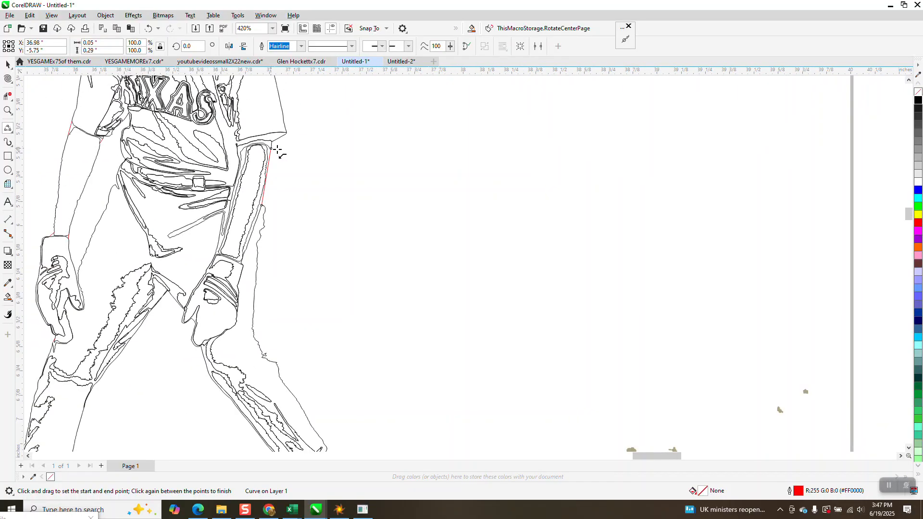
# - Delete the stray trace specks lying to the right of the player outline
pyautogui.scroll(-5, 278, 153)
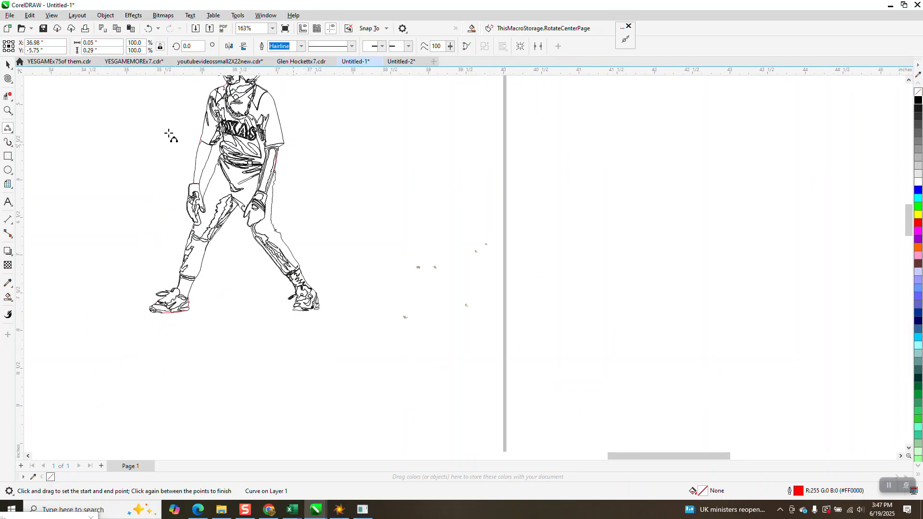
pyautogui.click(9, 67)
pyautogui.moveTo(375, 204); pyautogui.dragTo(602, 382)
pyautogui.press('Delete')
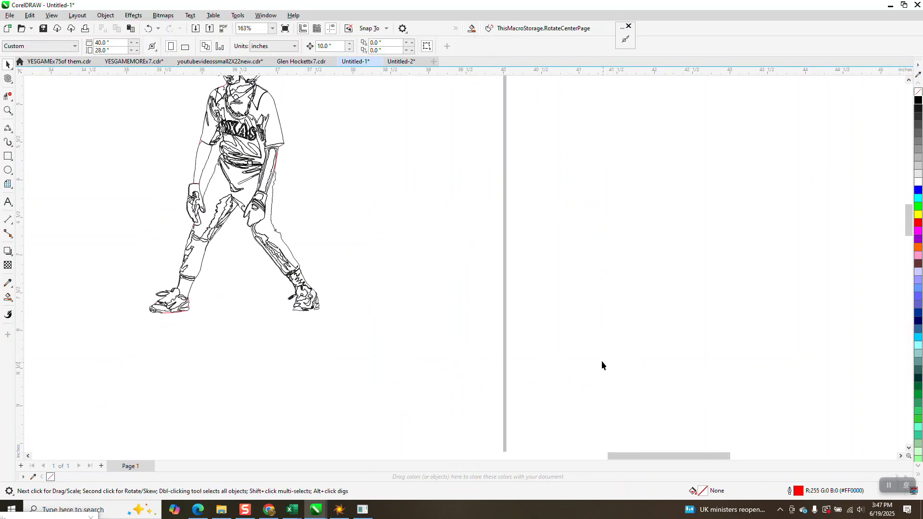
# - Close the two gaps along the toe side of the right-hand shoe with 3-point curves
pyautogui.click(8, 109)
pyautogui.moveTo(378, 338); pyautogui.dragTo(377, 337)
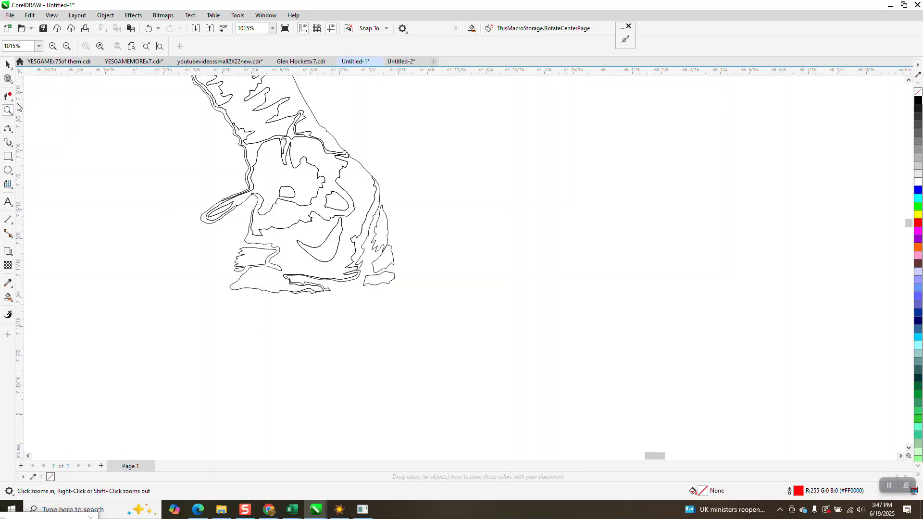
pyautogui.click(8, 128)
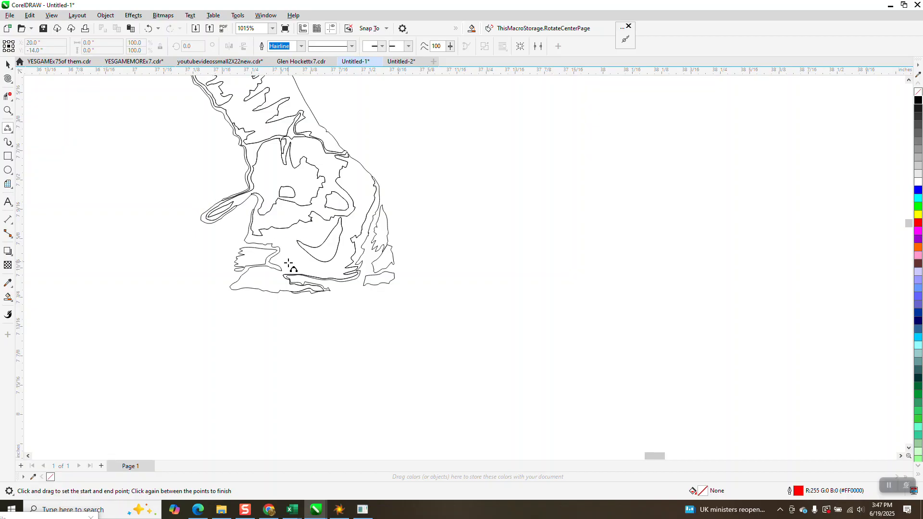
pyautogui.click(8, 110)
pyautogui.moveTo(155, 169); pyautogui.dragTo(369, 340)
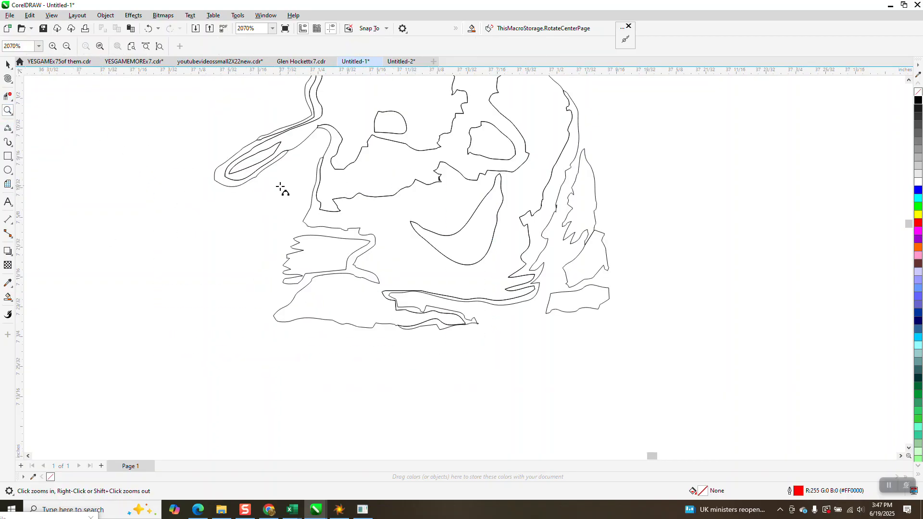
pyautogui.moveTo(303, 221); pyautogui.dragTo(292, 237)
pyautogui.click(293, 237)
pyautogui.moveTo(273, 307); pyautogui.dragTo(273, 316)
pyautogui.click(269, 313)
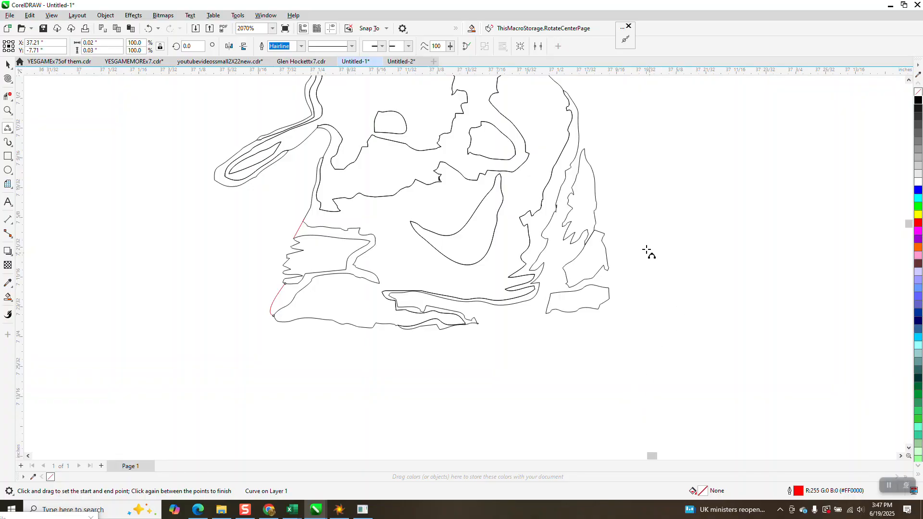
# - Draw 3-point curves closing the gaps along the right-hand shoe's heel edge and the underside of its sole
pyautogui.moveTo(579, 113); pyautogui.dragTo(590, 162)
pyautogui.click(589, 162)
pyautogui.moveTo(608, 270); pyautogui.dragTo(449, 330)
pyautogui.click(609, 300)
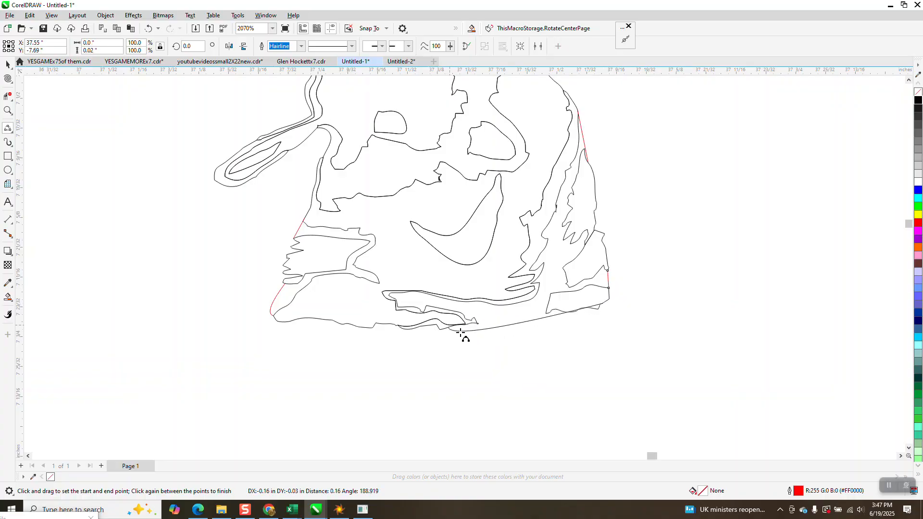
pyautogui.click(501, 330)
pyautogui.scroll(-1, 557, 363)
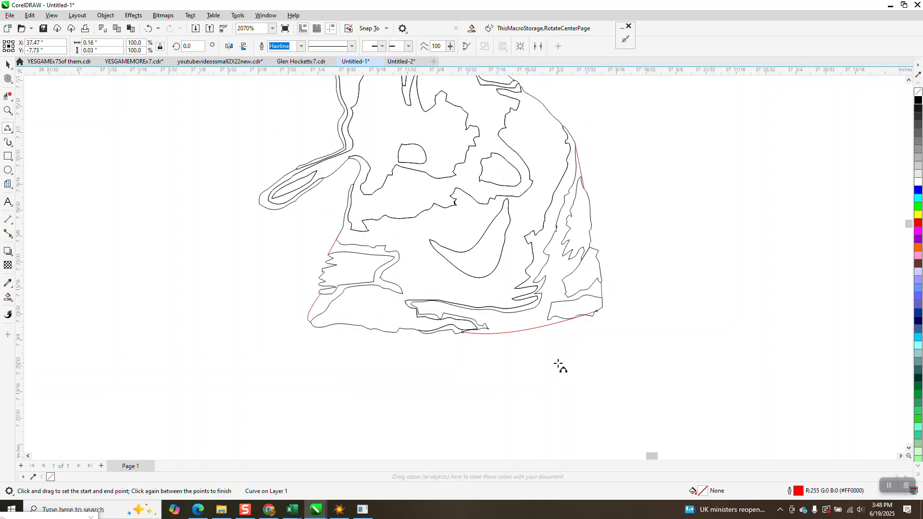
pyautogui.scroll(-2, 558, 364)
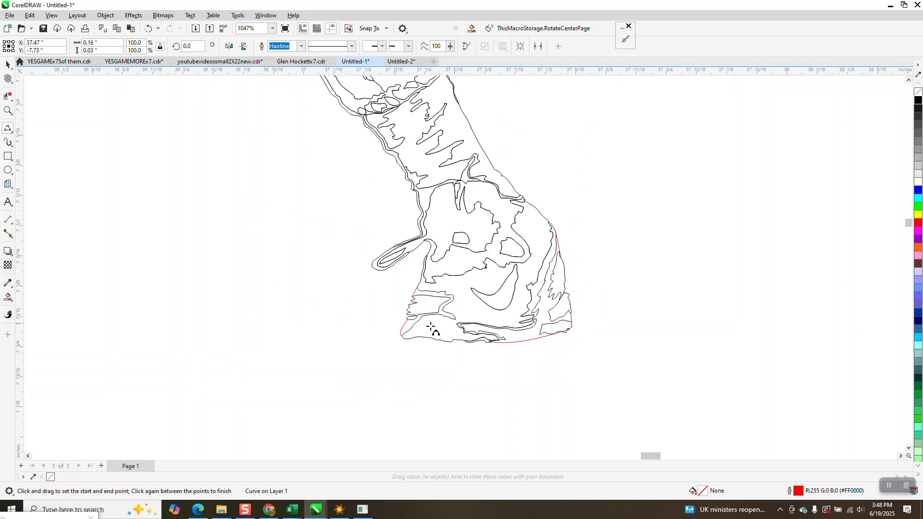
pyautogui.scroll(-6, 462, 312)
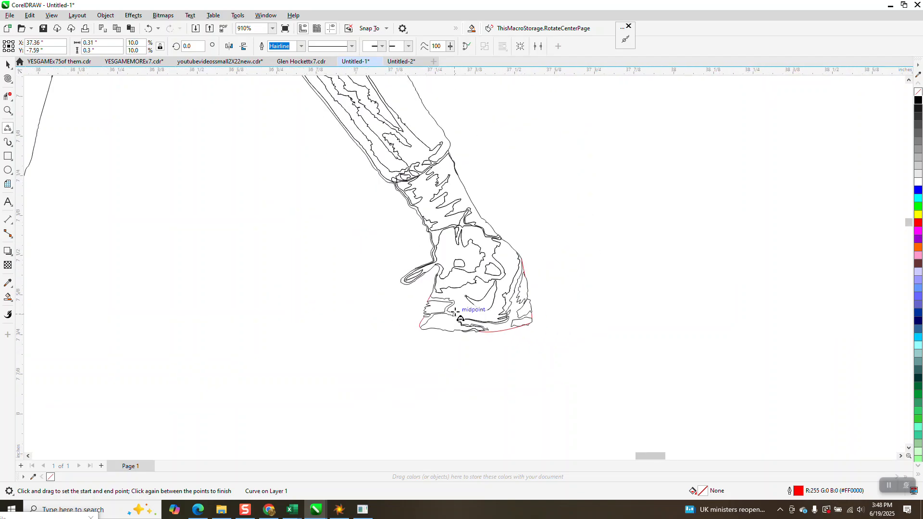
# - Frame the player outline with a rectangle and move black Smart Fills of the surrounding area and arm gap 10 inches right
pyautogui.click(8, 156)
pyautogui.scroll(-1, 264, 149)
pyautogui.moveTo(335, 94)
pyautogui.mouseDown()
pyautogui.moveTo(334, 186)
pyautogui.moveTo(450, 264)
pyautogui.mouseUp()
pyautogui.click(8, 297)
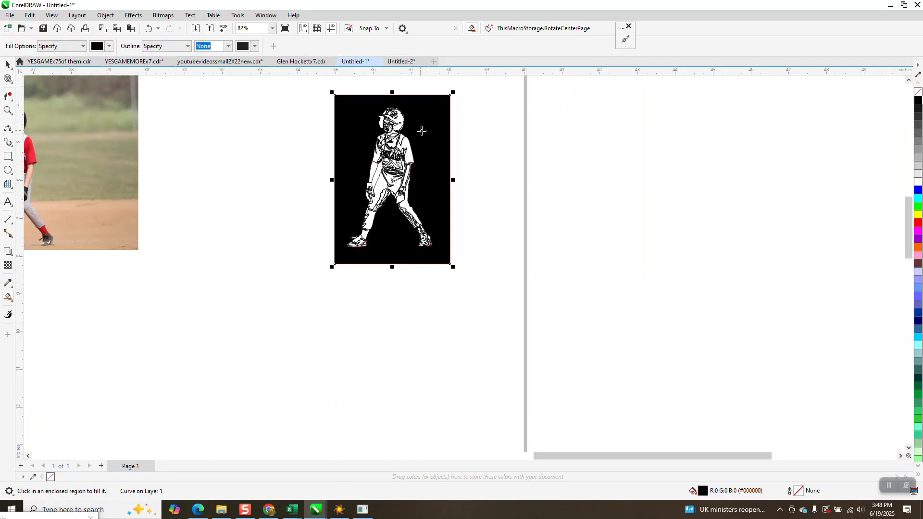
pyautogui.press('Right')
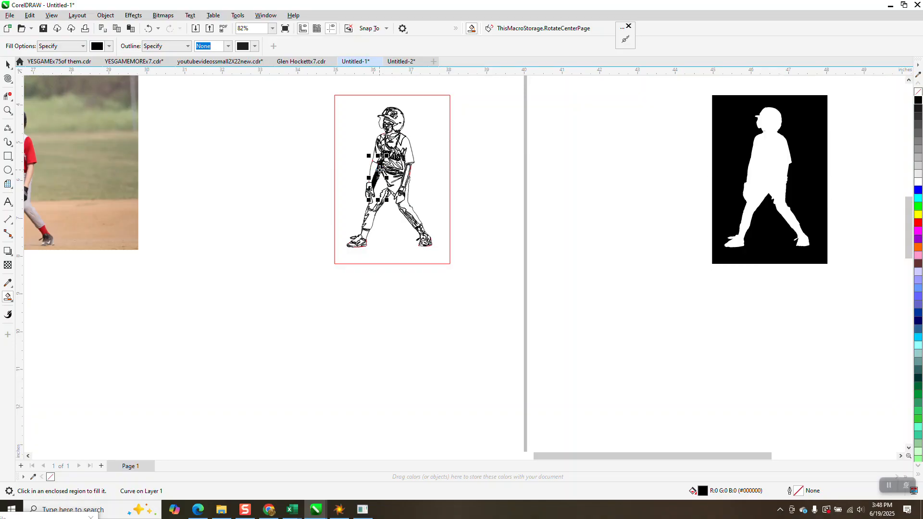
pyautogui.press('Right')
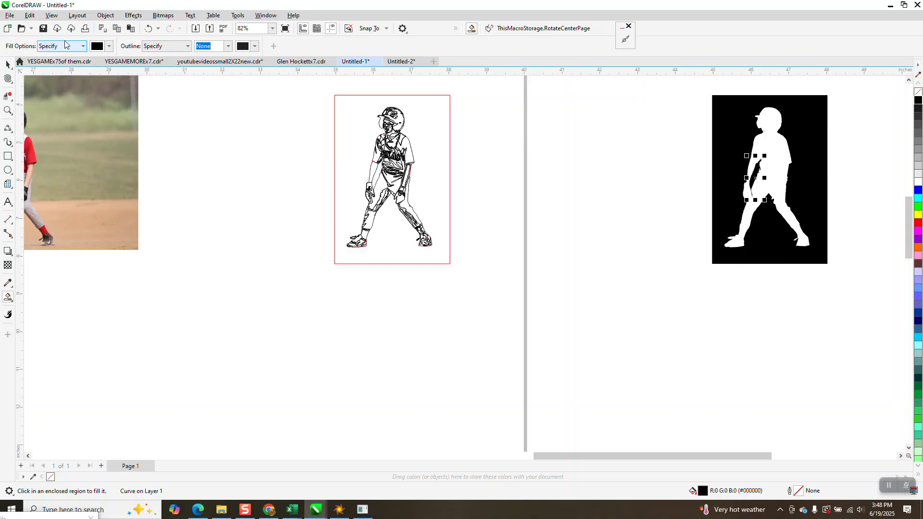
# - Smart Fill the white player silhouette in blue and move the blue shape 10 inches down and 20 inches left
pyautogui.click(109, 46)
pyautogui.click(139, 106)
pyautogui.click(780, 162)
pyautogui.press('Down')
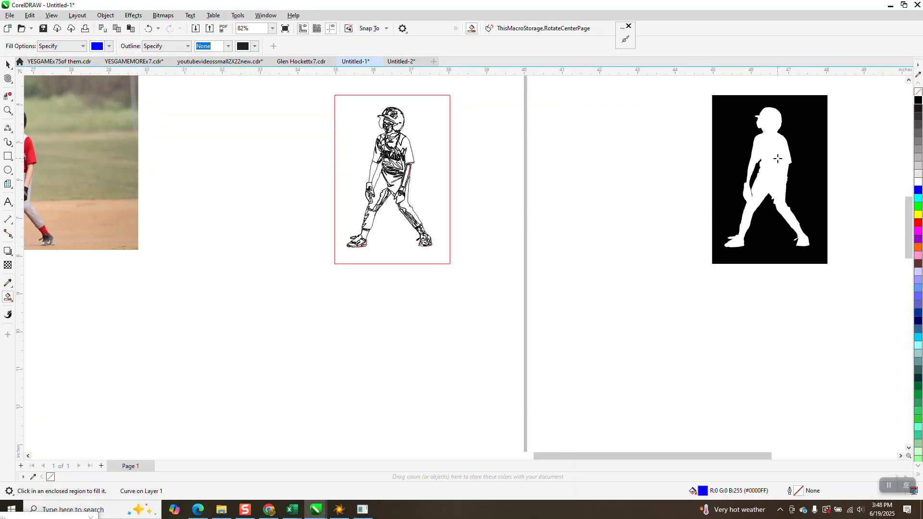
pyautogui.scroll(-1, 779, 159)
pyautogui.press('Left')
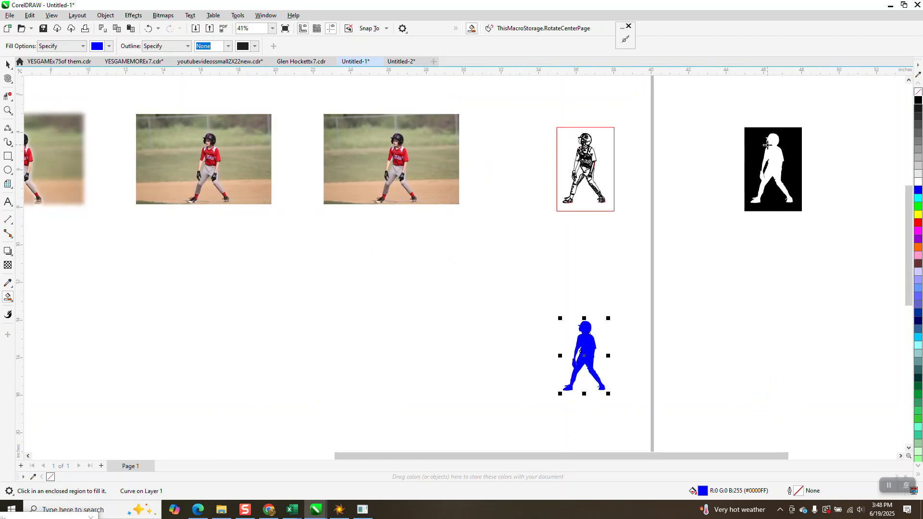
pyautogui.press('Left')
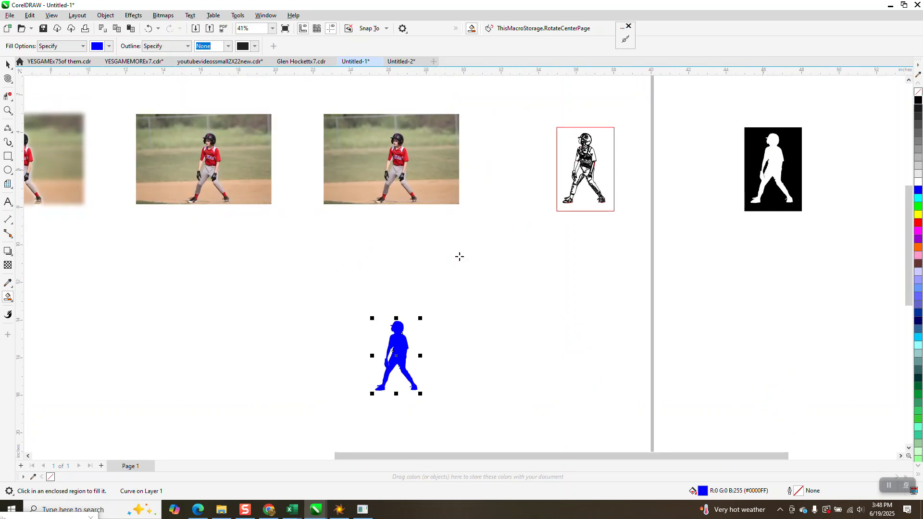
# - Duplicate the blue silhouette 10 inches up so the copy covers the player in the photo above it
pyautogui.click(8, 110)
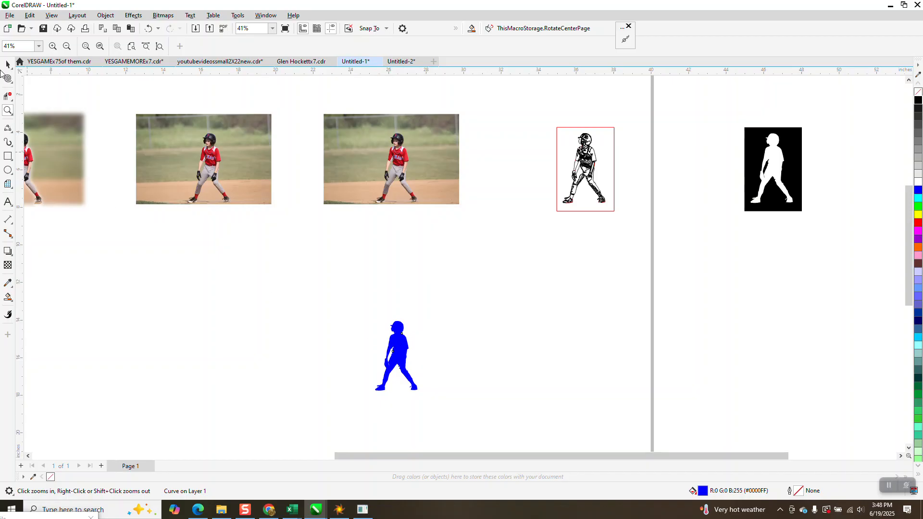
pyautogui.click(8, 64)
pyautogui.click(399, 347)
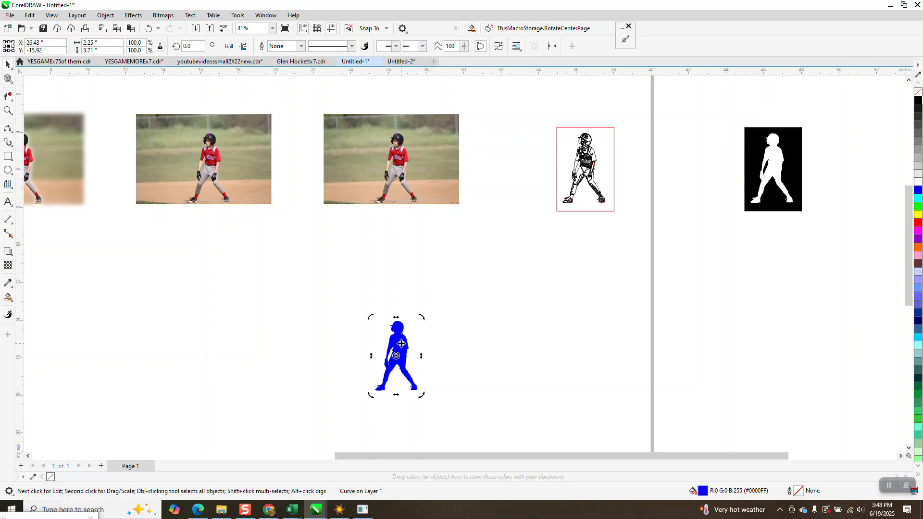
pyautogui.hotkey('ctrl', 'd')
pyautogui.click(452, 298)
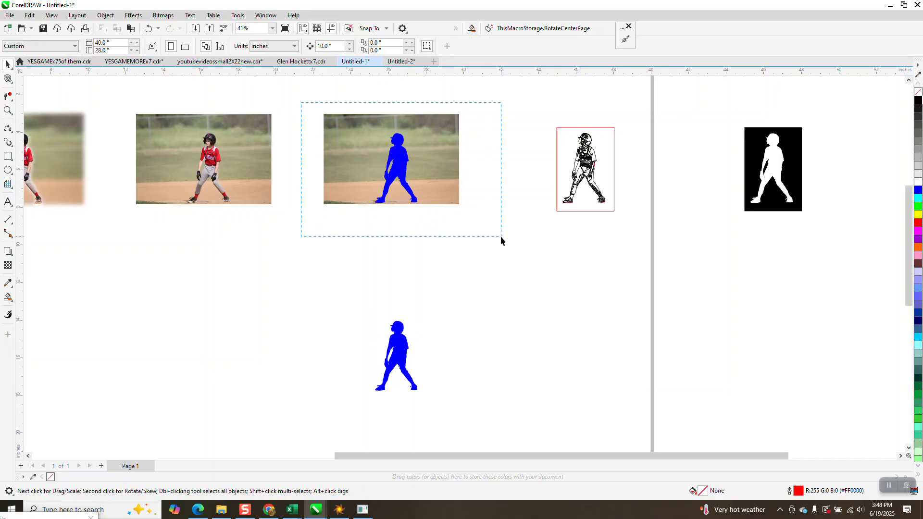
# - Intersect the photo with its overlying blue silhouette and move the resulting player cutout 10 inches down and 10 inches left
pyautogui.moveTo(501, 238); pyautogui.dragTo(503, 237)
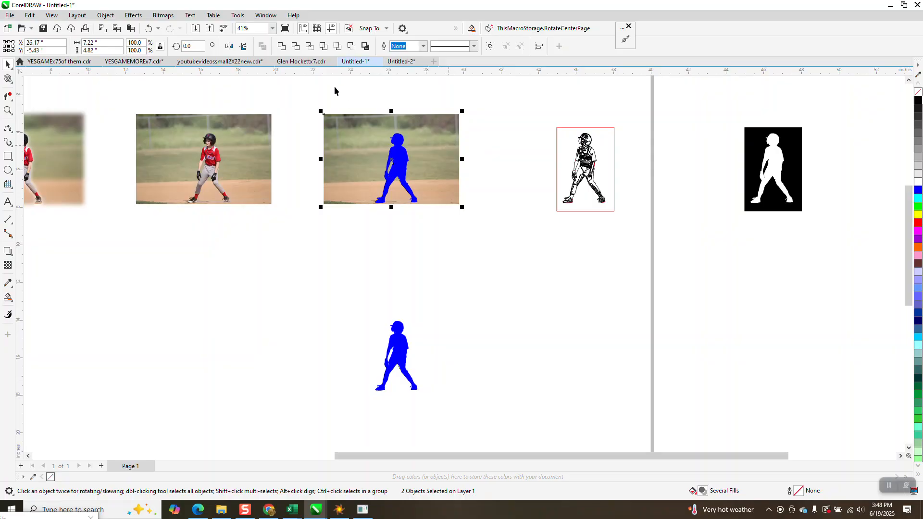
pyautogui.click(309, 46)
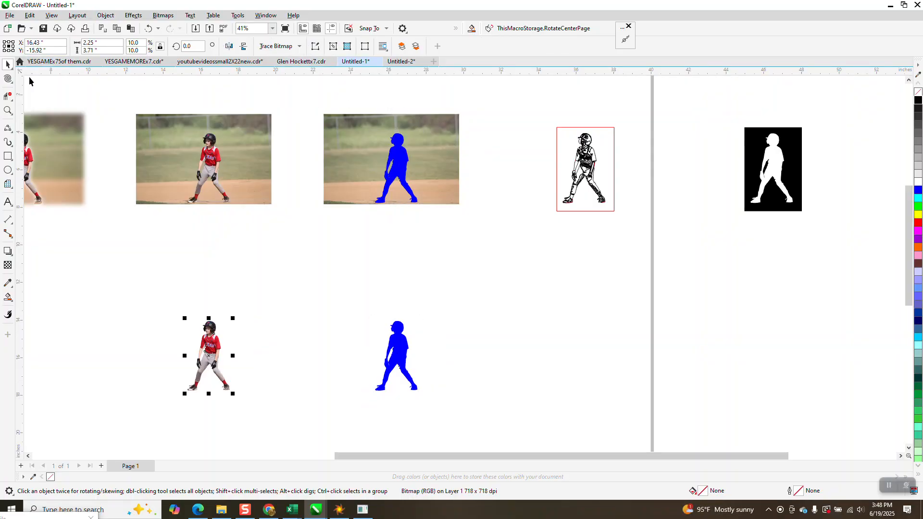
pyautogui.click(8, 110)
pyautogui.moveTo(179, 317); pyautogui.dragTo(324, 443)
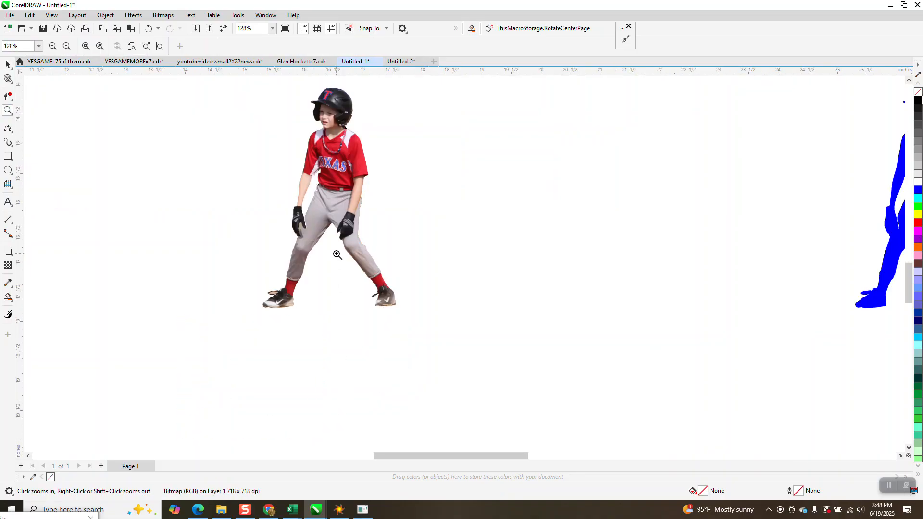
pyautogui.scroll(-4, 317, 288)
# - Trim the photo with its overlying blue silhouette, and move that silhouette 10 inches down and 10 inches right
pyautogui.click(7, 64)
pyautogui.scroll(-2, 290, 209)
pyautogui.moveTo(357, 102); pyautogui.dragTo(463, 195)
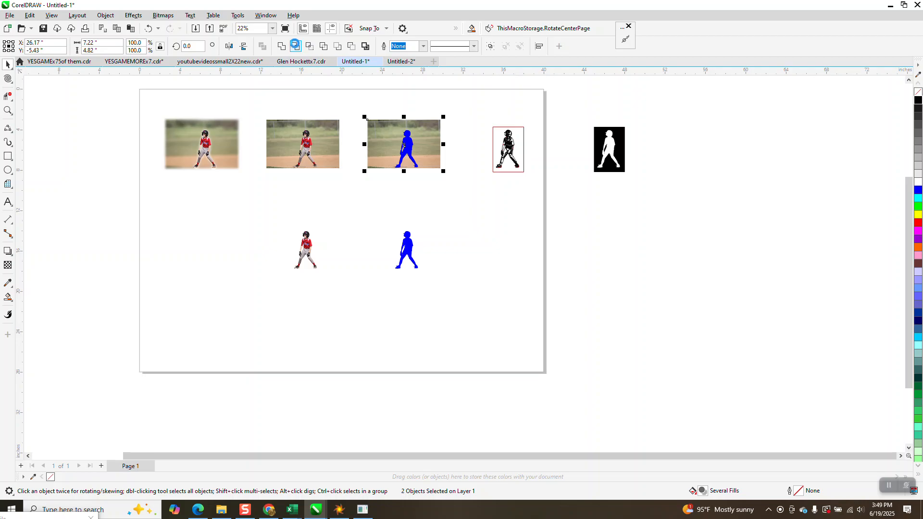
pyautogui.click(295, 46)
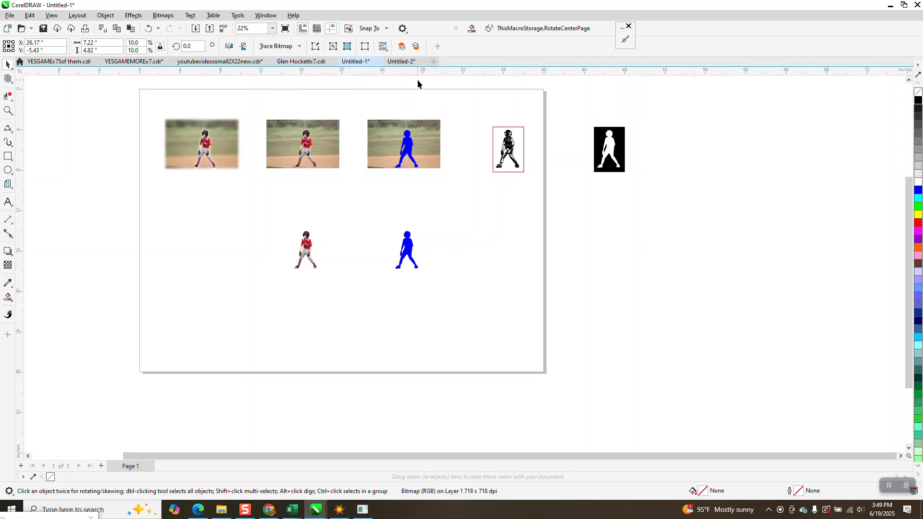
pyautogui.click(412, 144)
pyautogui.press('Down')
pyautogui.press('Right')
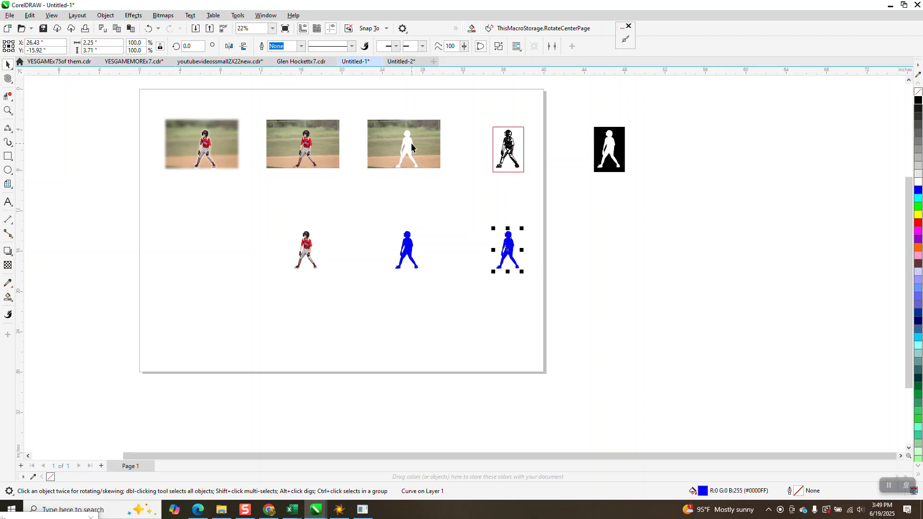
# - Examine the edges of the player-shaped hole in the trimmed photo, especially around the left-hand forearm and wrist
pyautogui.click(7, 110)
pyautogui.moveTo(368, 119); pyautogui.dragTo(452, 173)
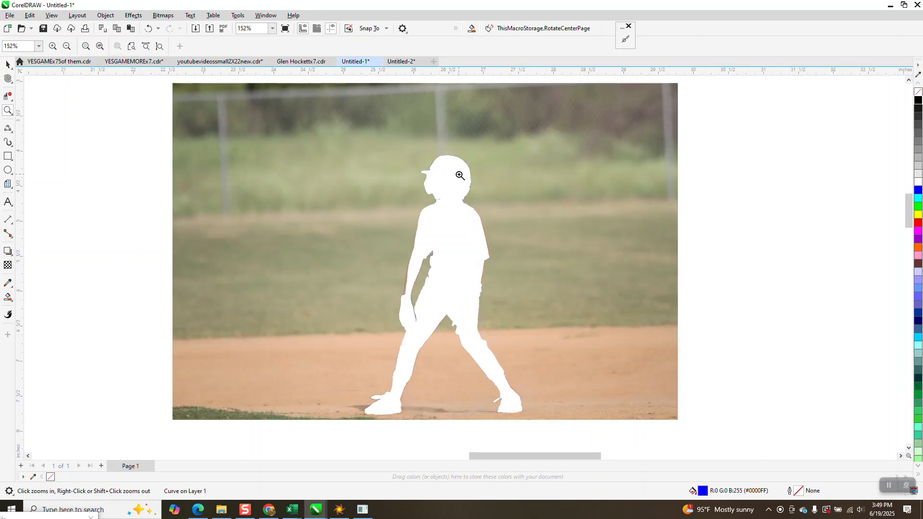
pyautogui.moveTo(419, 315); pyautogui.dragTo(419, 315)
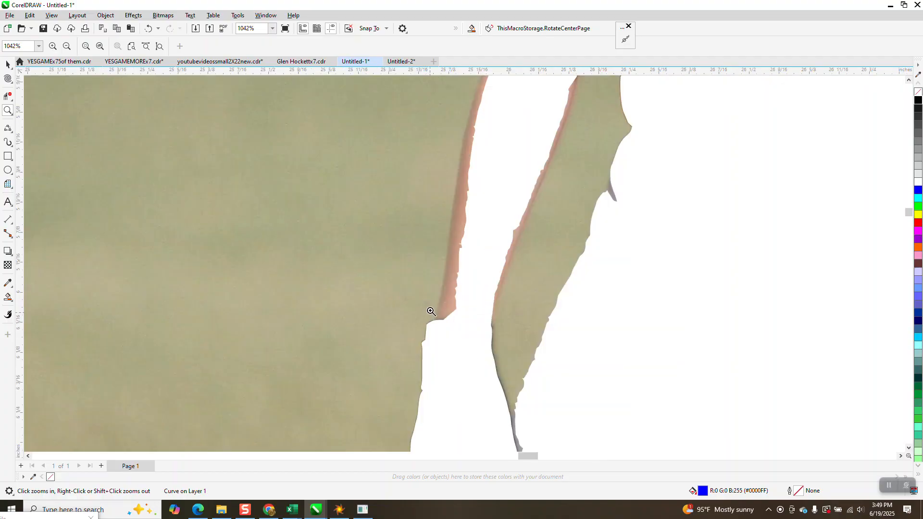
pyautogui.scroll(-10, 447, 281)
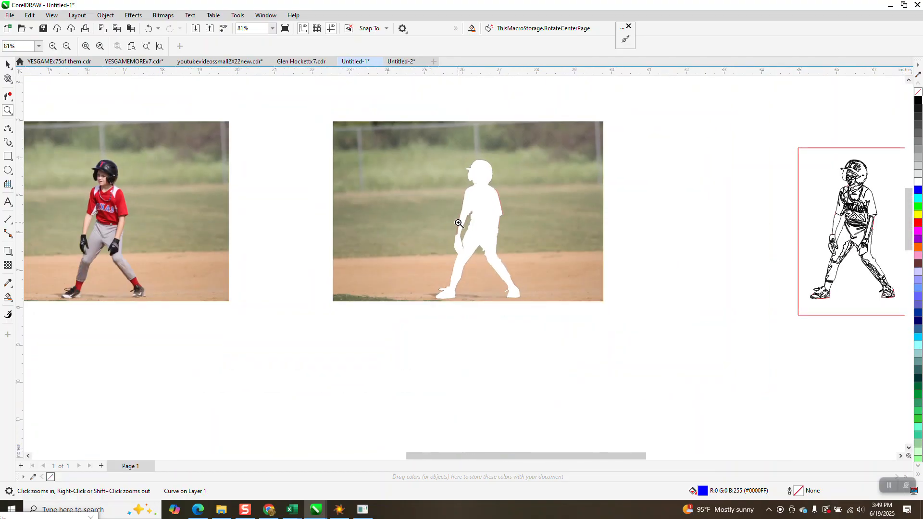
pyautogui.scroll(-2, 458, 223)
pyautogui.click(7, 64)
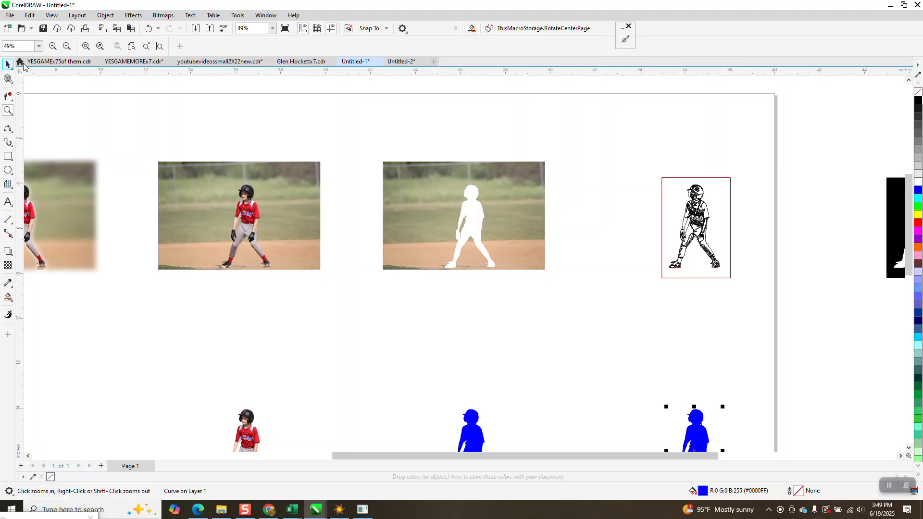
# - Apply a Gaussian Blur with a 56.9-pixel radius to the trimmed photo with the player-shaped hole
pyautogui.click(405, 175)
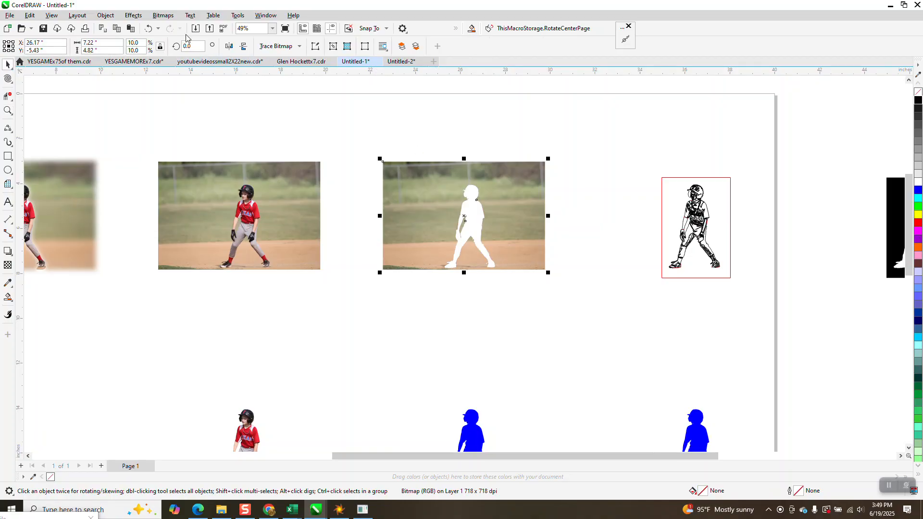
pyautogui.click(134, 15)
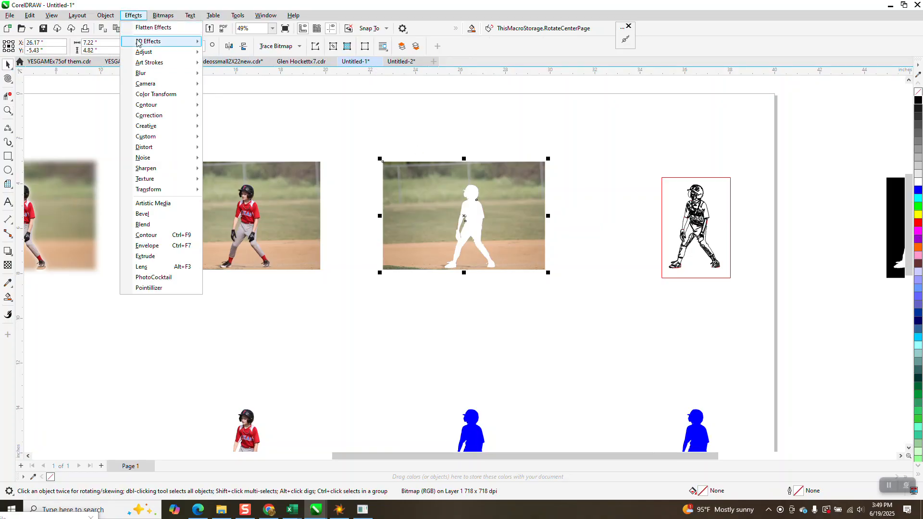
pyautogui.moveTo(143, 78)
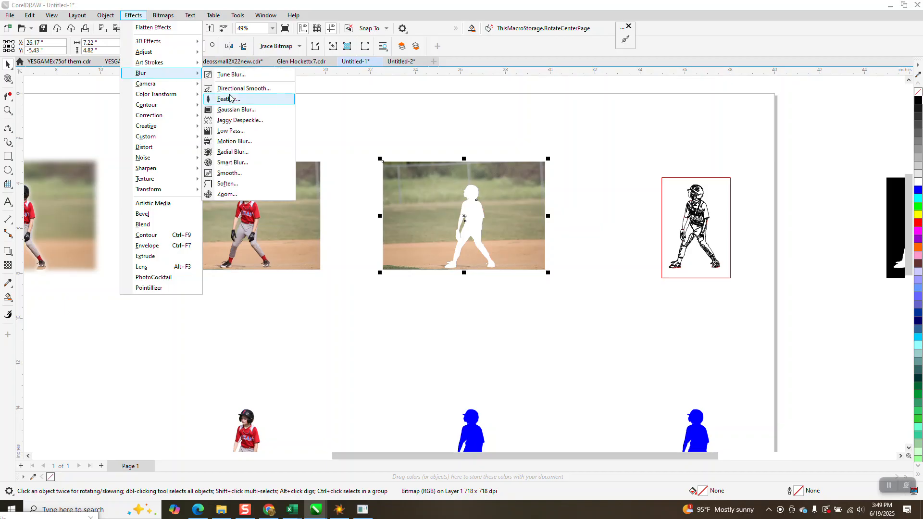
pyautogui.click(231, 109)
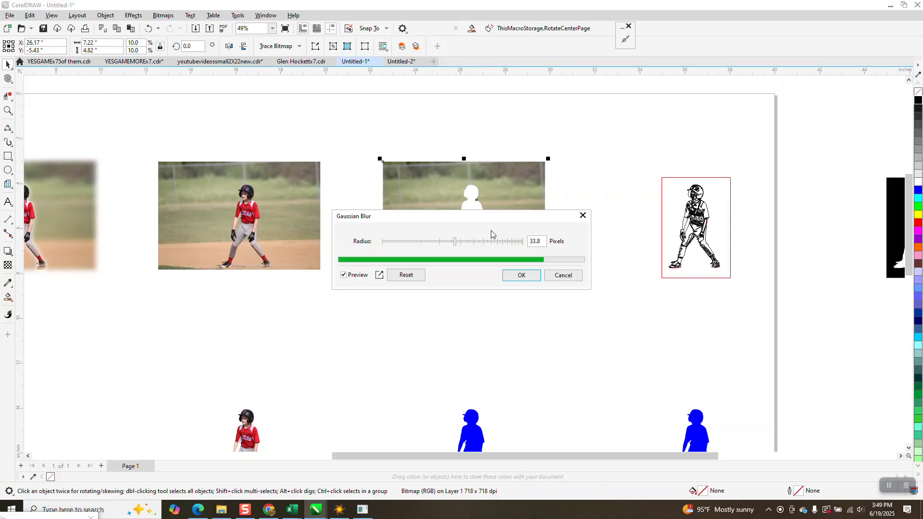
pyautogui.moveTo(495, 224); pyautogui.dragTo(609, 267)
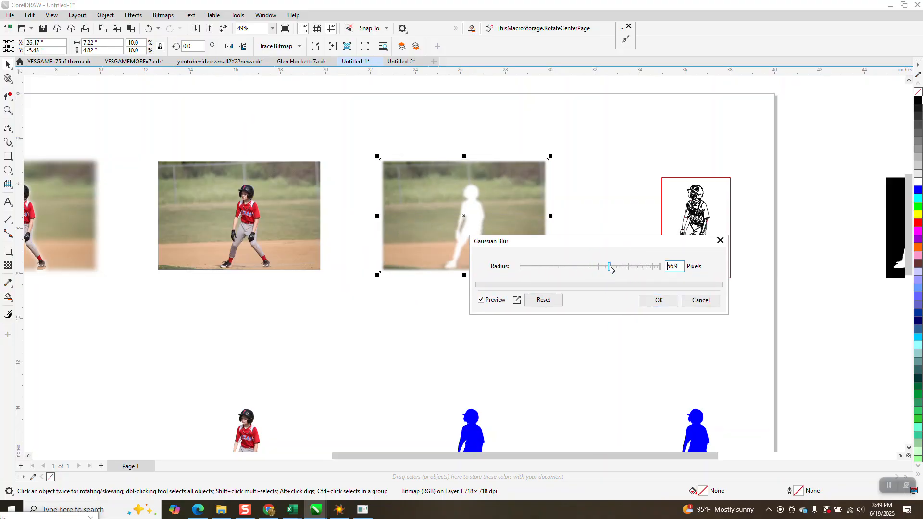
pyautogui.click(668, 305)
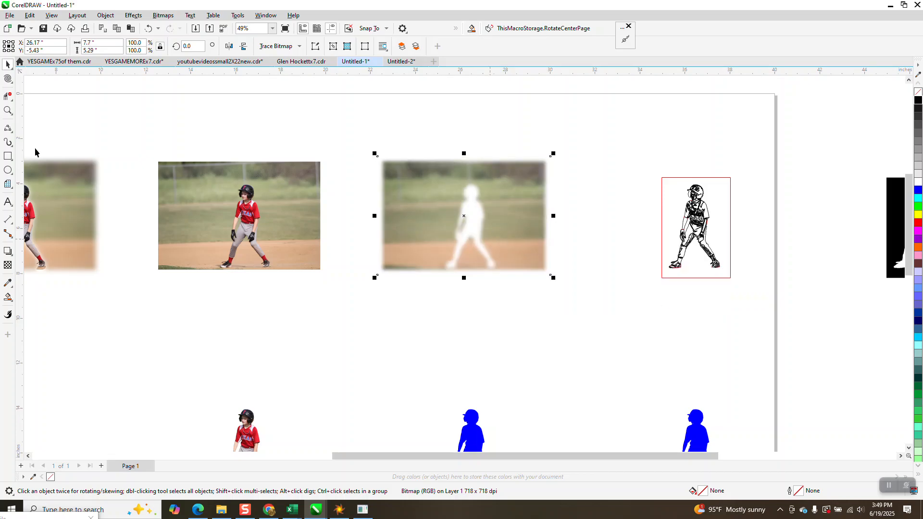
# - Move the player cutout 10 inches up and 10 inches right onto the hole in the blurred photo
pyautogui.click(247, 423)
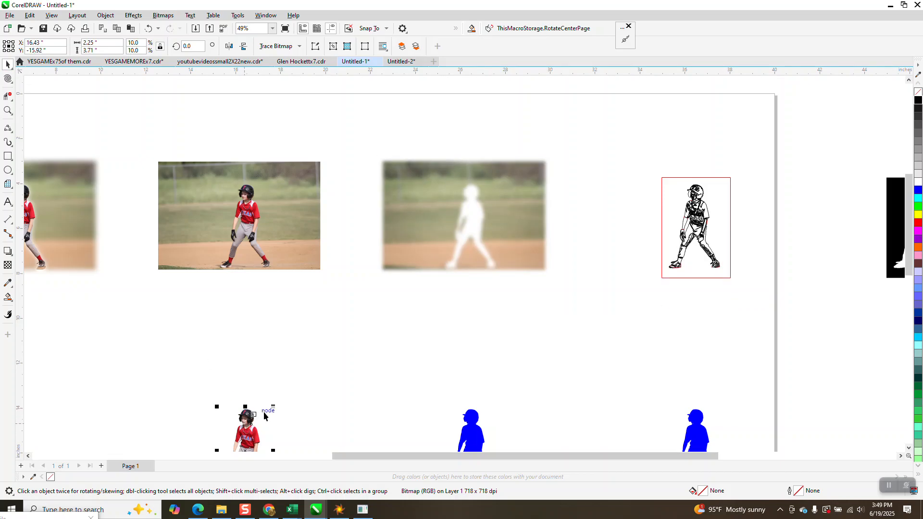
pyautogui.press('Up')
pyautogui.press('Right')
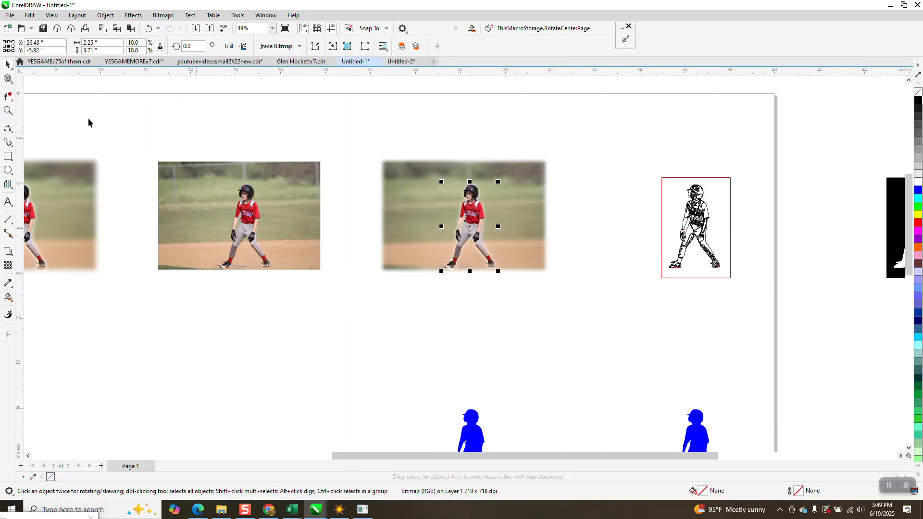
# - Examine the player's edges against the blurred background, including the trailing shoe and sock
pyautogui.click(8, 110)
pyautogui.moveTo(412, 168); pyautogui.dragTo(634, 336)
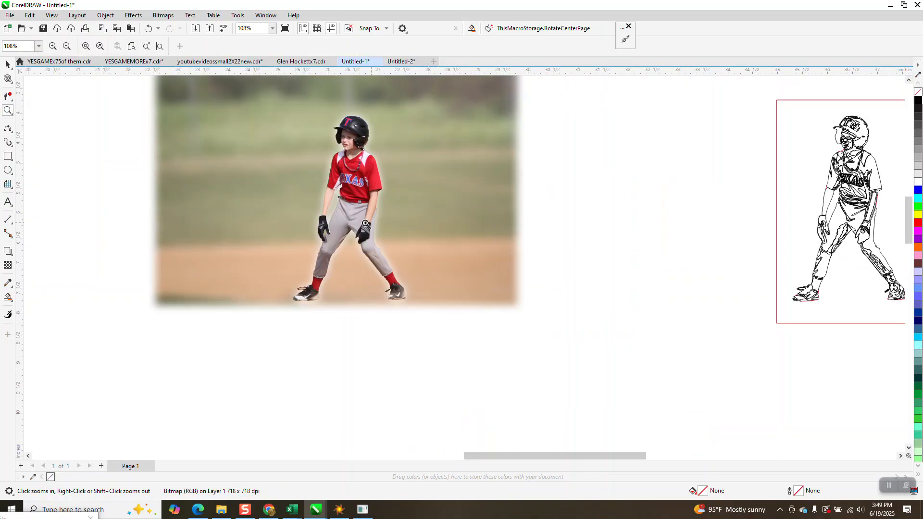
pyautogui.moveTo(418, 220); pyautogui.dragTo(444, 239)
pyautogui.scroll(-4, 488, 249)
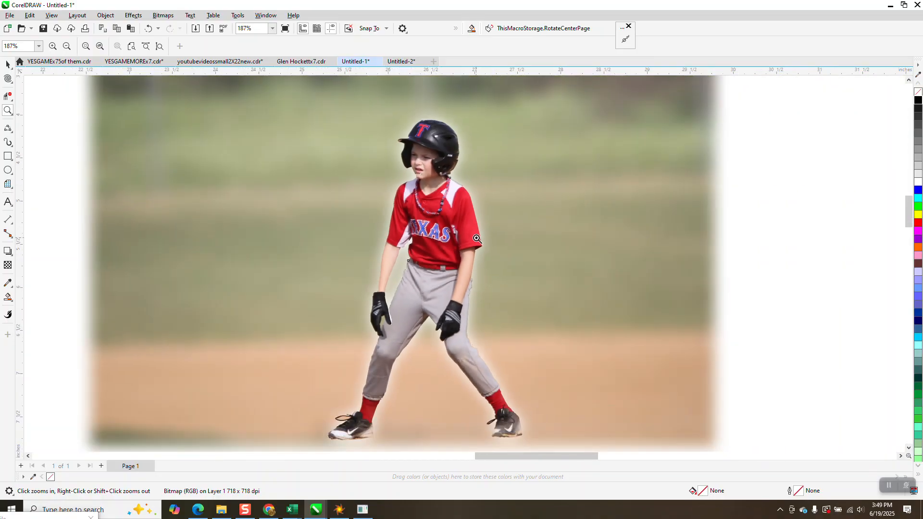
pyautogui.scroll(-3, 477, 239)
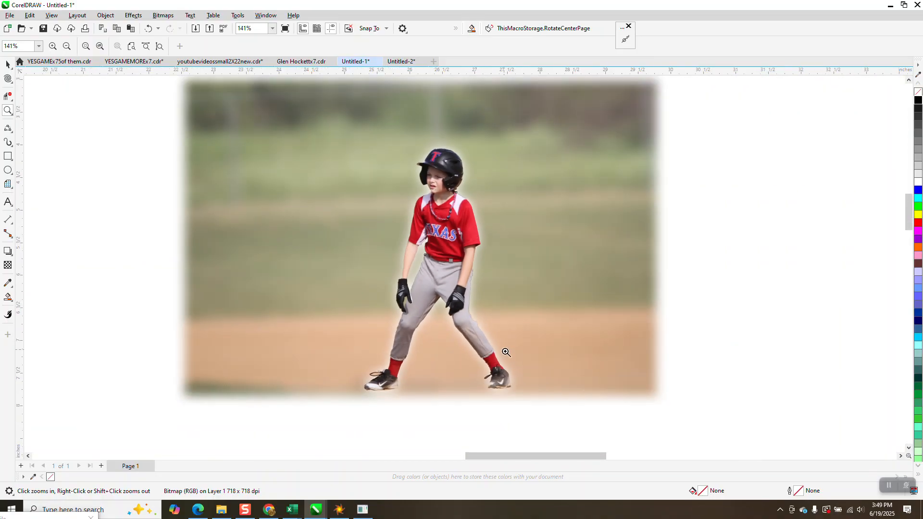
pyautogui.moveTo(488, 357); pyautogui.dragTo(542, 395)
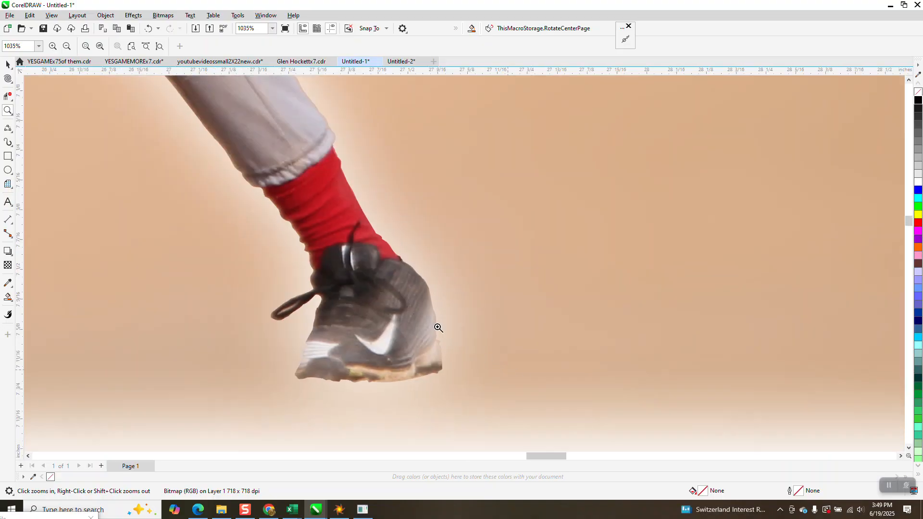
pyautogui.scroll(-4, 441, 331)
pyautogui.scroll(-13, 425, 314)
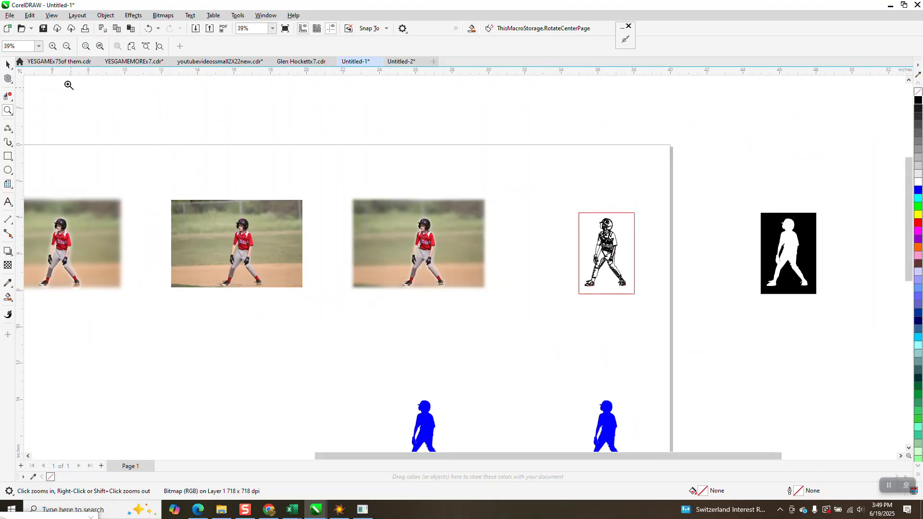
# - Undo both moves of the player cutout and the Gaussian Blur on the trimmed photo
pyautogui.click(8, 63)
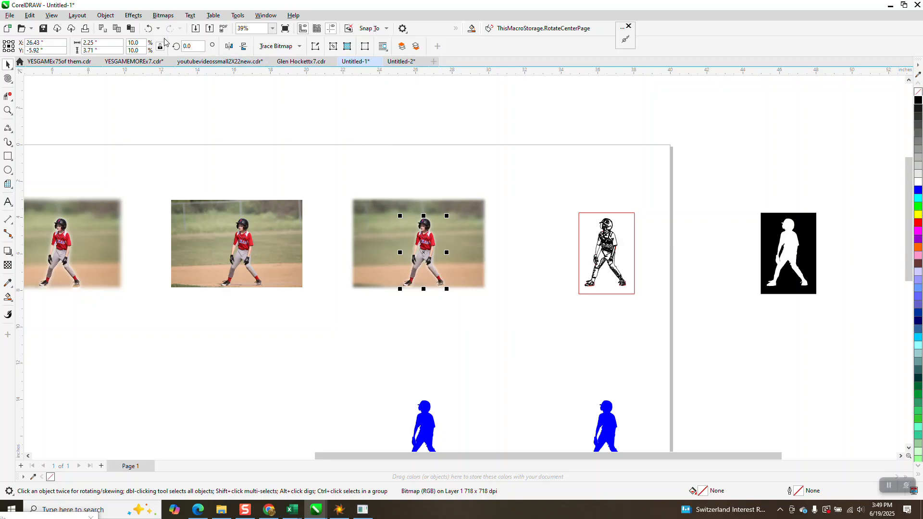
pyautogui.click(149, 29)
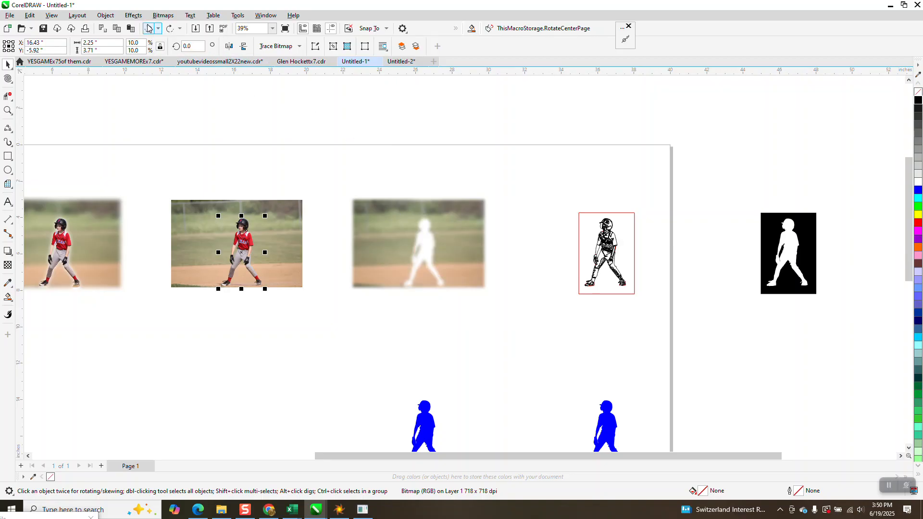
pyautogui.click(148, 29)
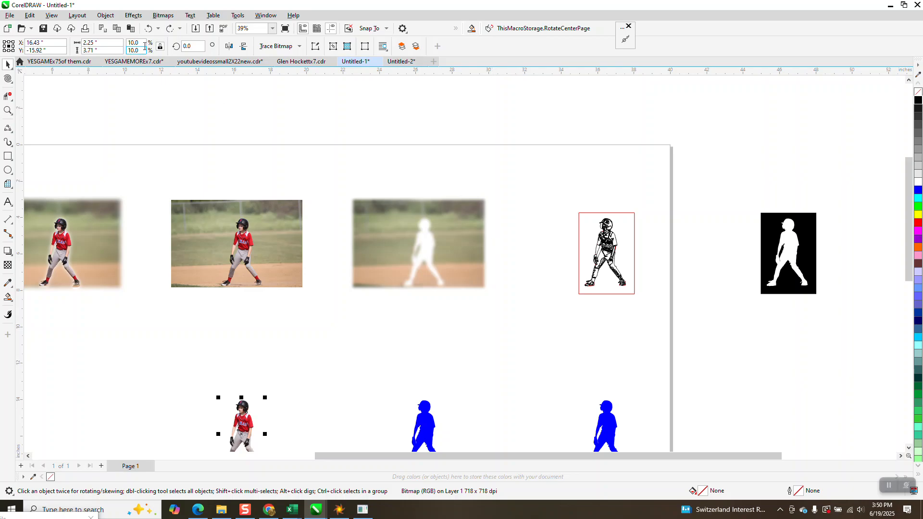
pyautogui.click(148, 29)
# - Sample the grass color beside the player-shaped hole with the Color Eyedropper for filling the hole
pyautogui.click(7, 110)
pyautogui.moveTo(327, 167); pyautogui.dragTo(550, 330)
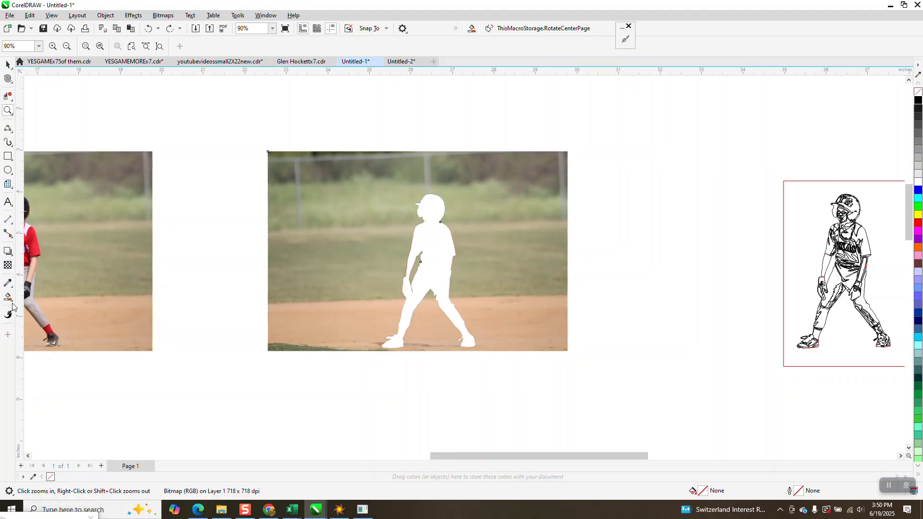
pyautogui.click(10, 284)
pyautogui.click(36, 283)
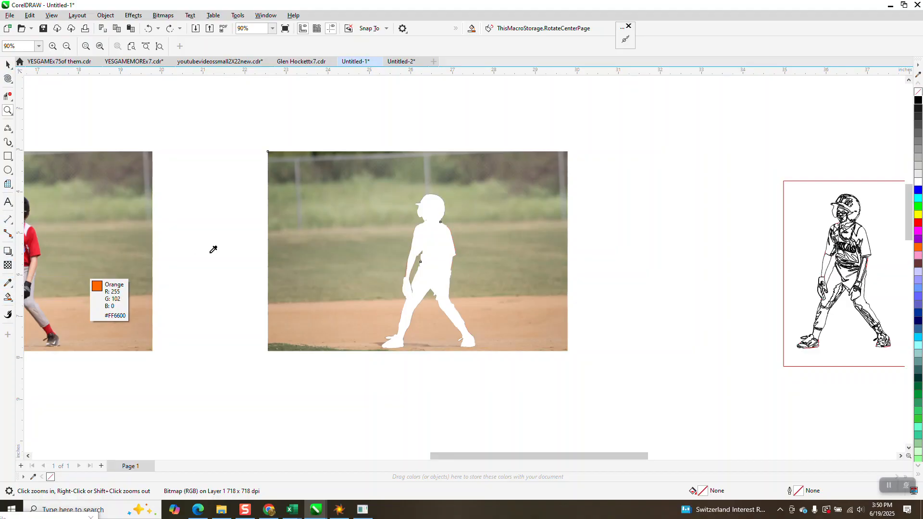
pyautogui.click(377, 249)
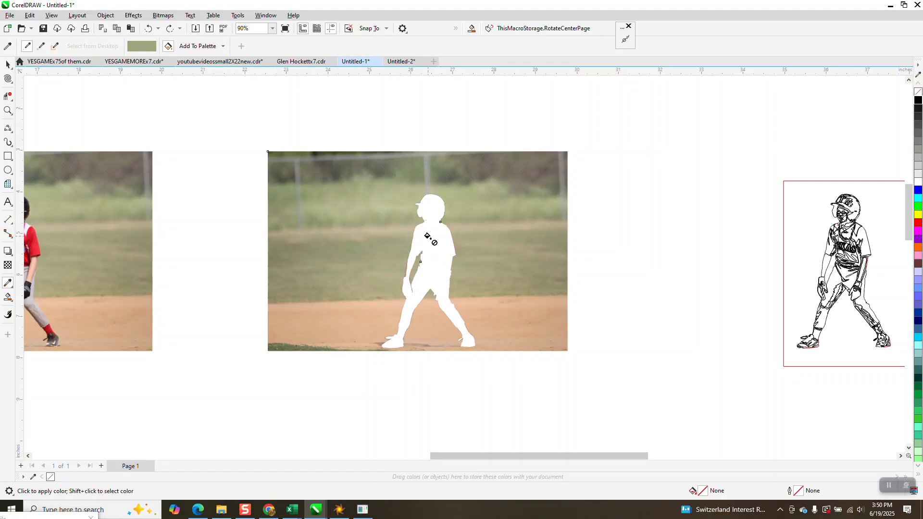
pyautogui.scroll(-1, 426, 243)
pyautogui.scroll(-3, 426, 244)
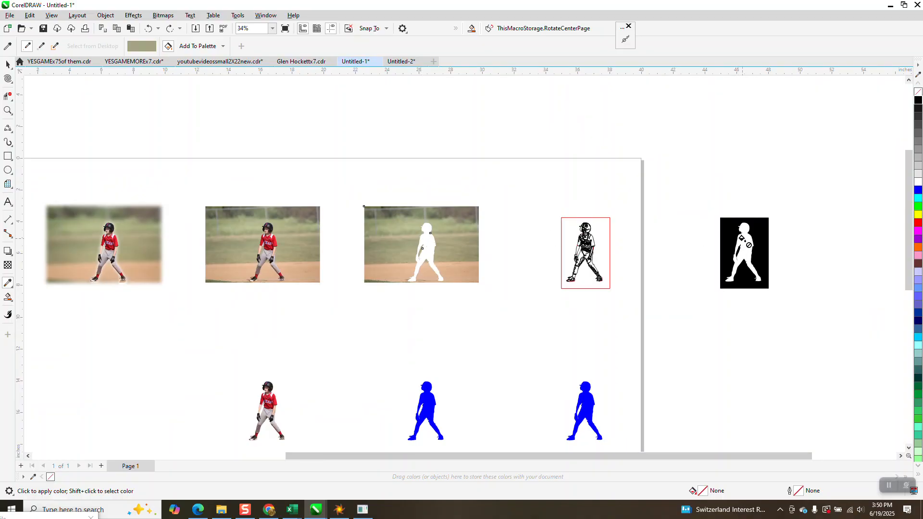
# - Fill the player-shaped hole with Smart Fill, using the color #9C9D7B sampled from the grass next to it
pyautogui.click(13, 301)
pyautogui.click(41, 307)
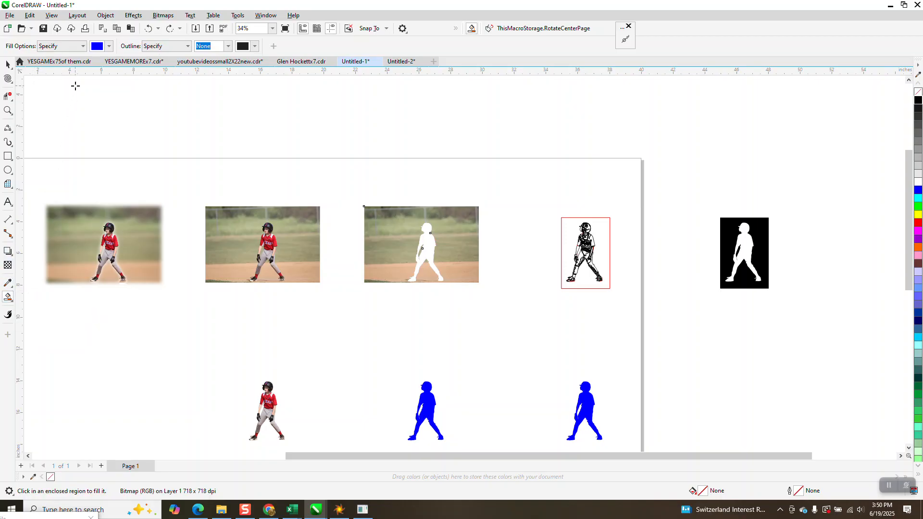
pyautogui.click(109, 46)
pyautogui.click(190, 202)
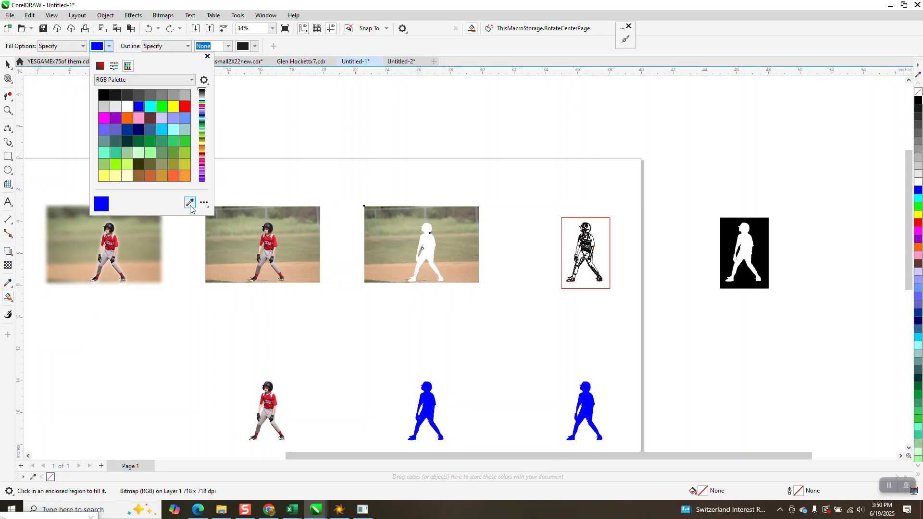
pyautogui.click(415, 246)
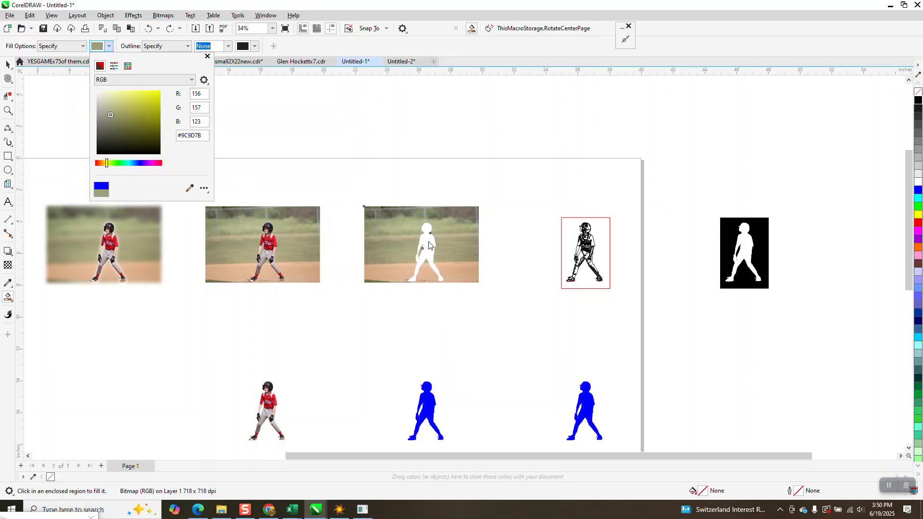
pyautogui.click(430, 242)
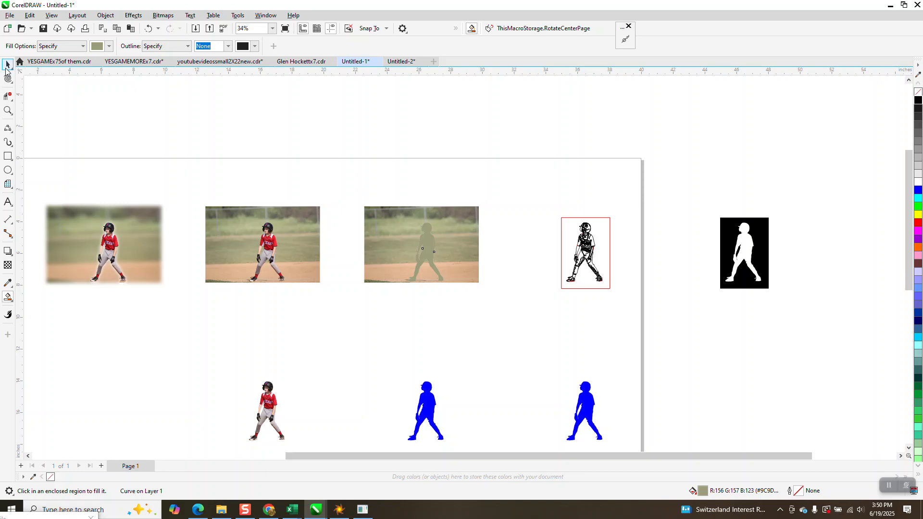
# - Group the trimmed photo with the grass-colored silhouette that fills its hole
pyautogui.click(8, 64)
pyautogui.moveTo(353, 193); pyautogui.dragTo(496, 294)
pyautogui.click(106, 14)
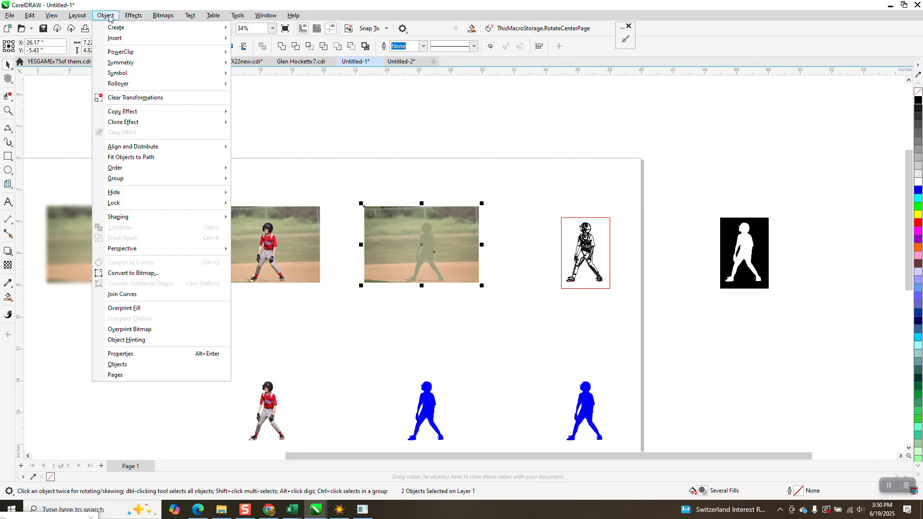
pyautogui.moveTo(127, 183)
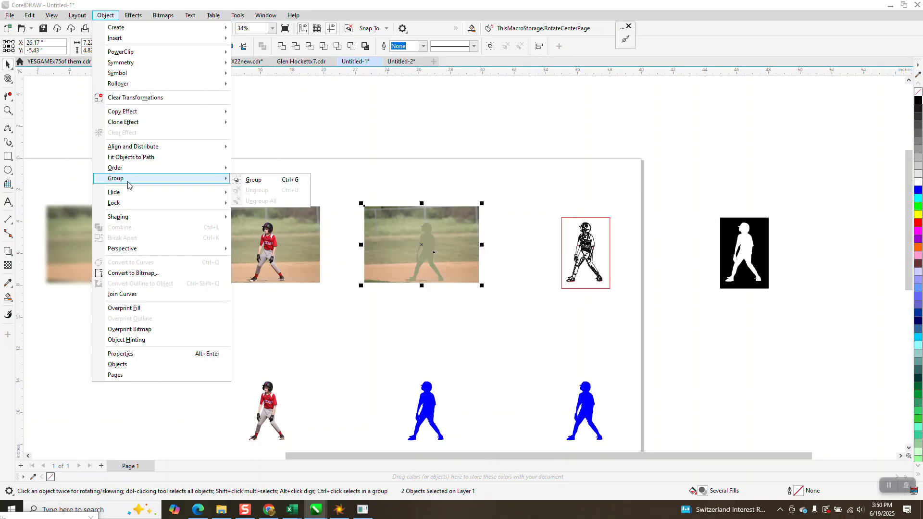
pyautogui.click(240, 182)
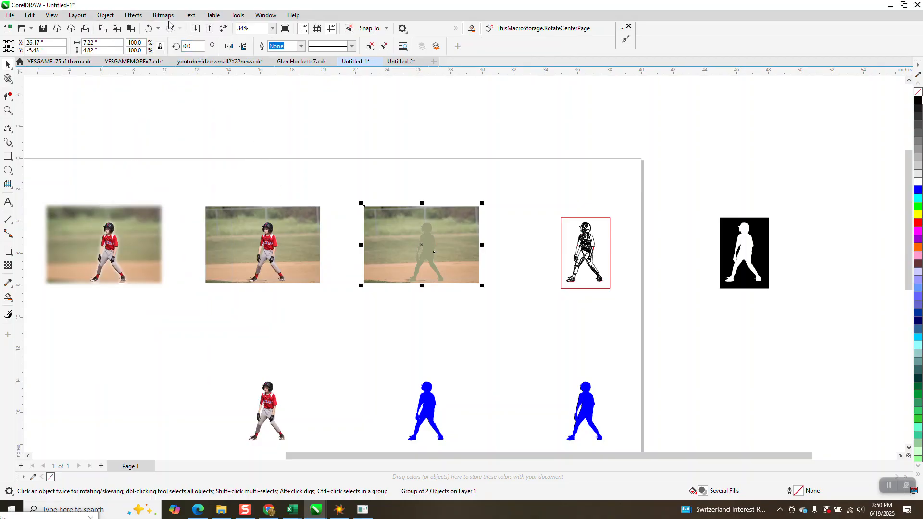
# - Apply a Gaussian Blur with a 32.3-pixel radius to the grouped photo and silhouette
pyautogui.click(7, 110)
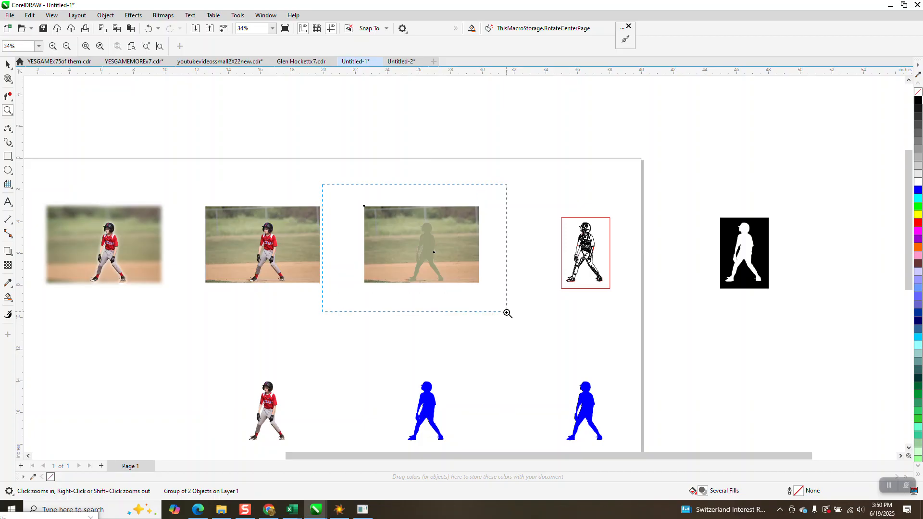
pyautogui.moveTo(507, 313); pyautogui.dragTo(508, 313)
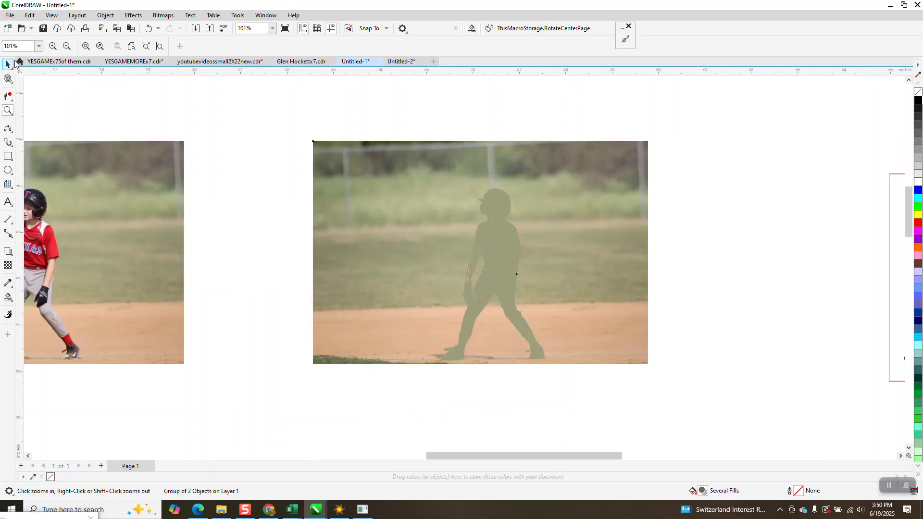
pyautogui.click(7, 64)
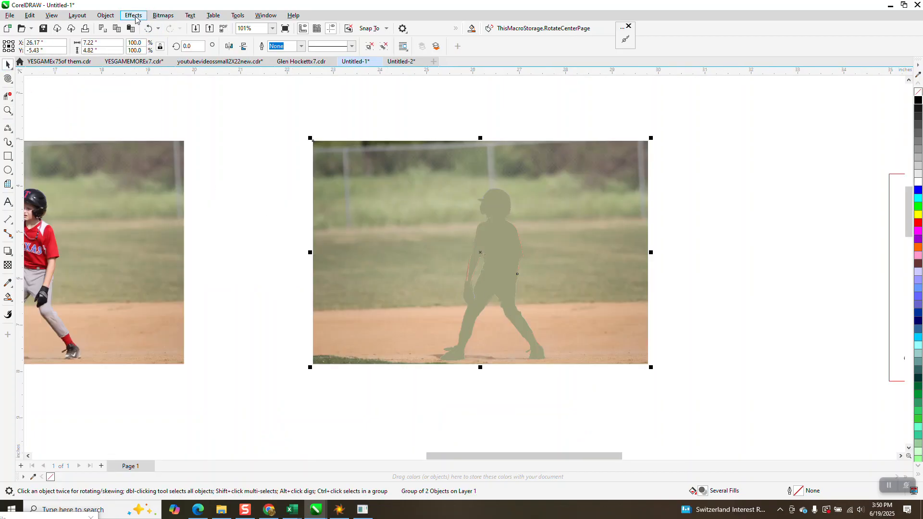
pyautogui.click(134, 15)
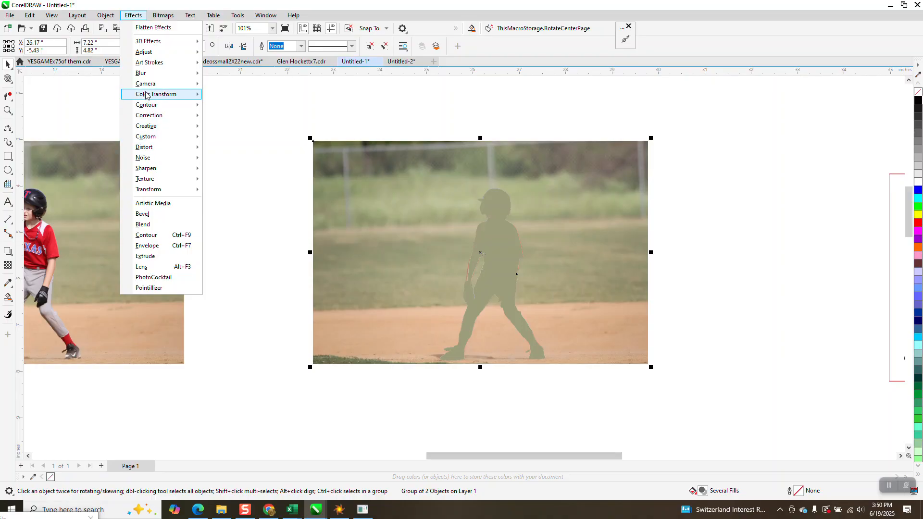
pyautogui.moveTo(149, 74)
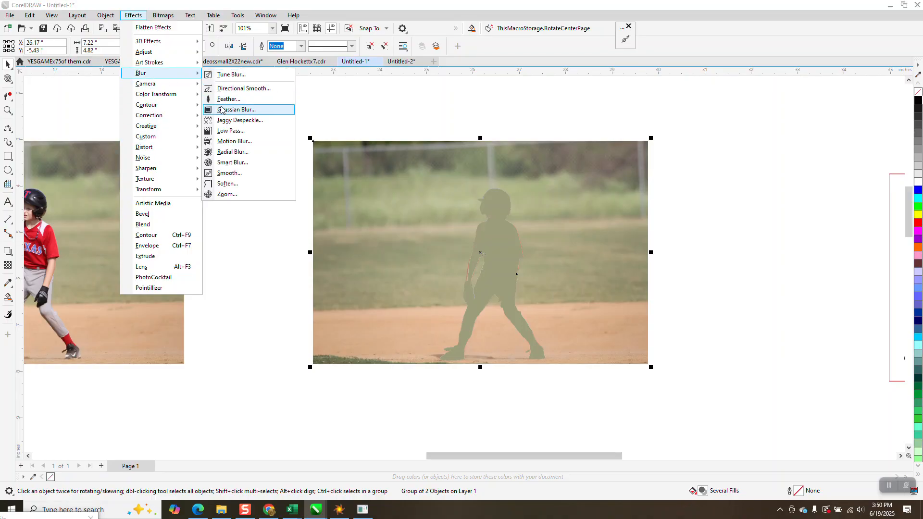
pyautogui.click(223, 113)
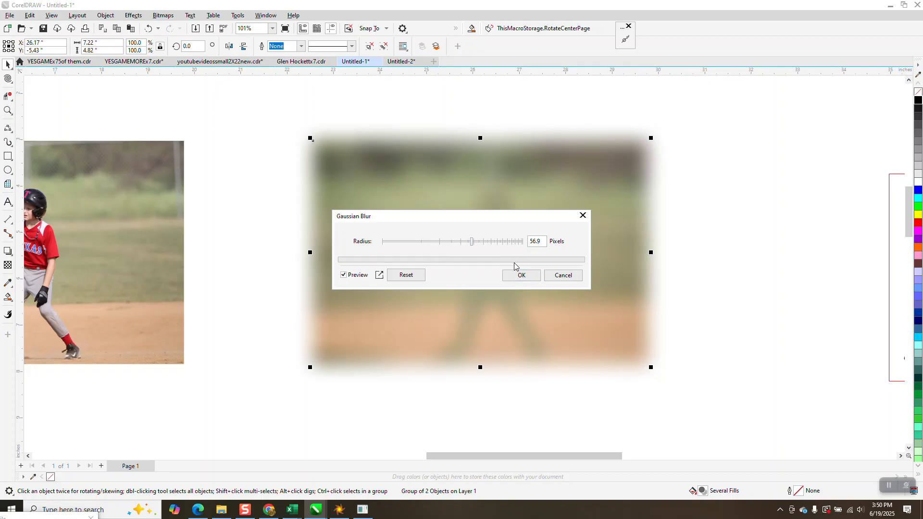
pyautogui.moveTo(475, 246); pyautogui.dragTo(454, 243)
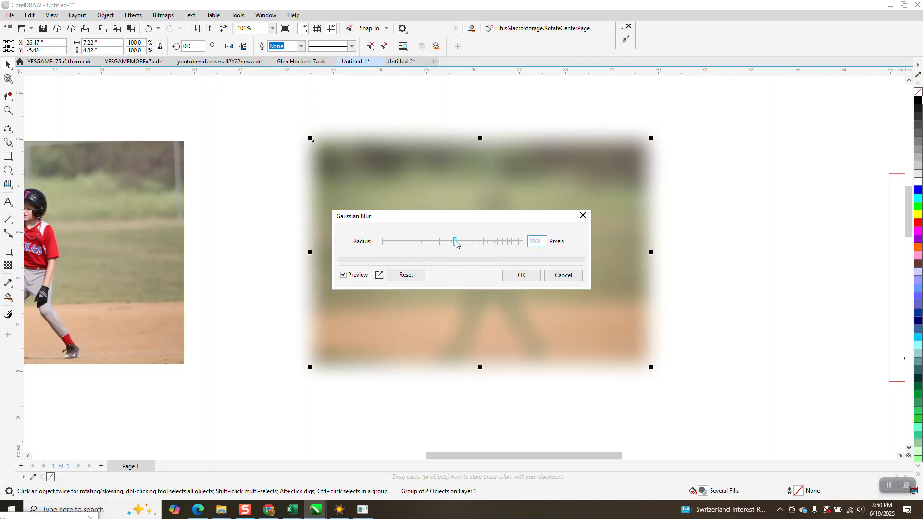
pyautogui.click(521, 275)
pyautogui.scroll(-3, 370, 228)
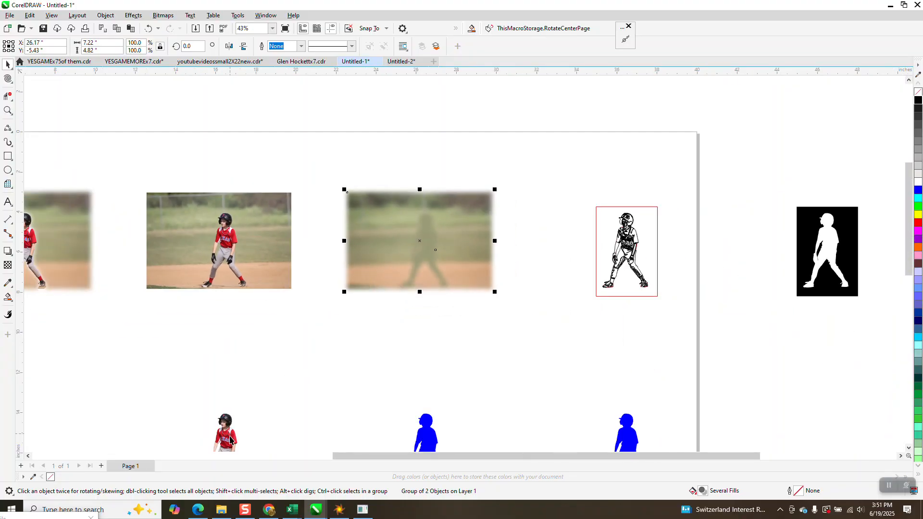
# - Move the sharp player cutout from below the photos onto the matching silhouette in the blurred photo
pyautogui.click(229, 440)
pyautogui.press('Up')
pyautogui.press('Right')
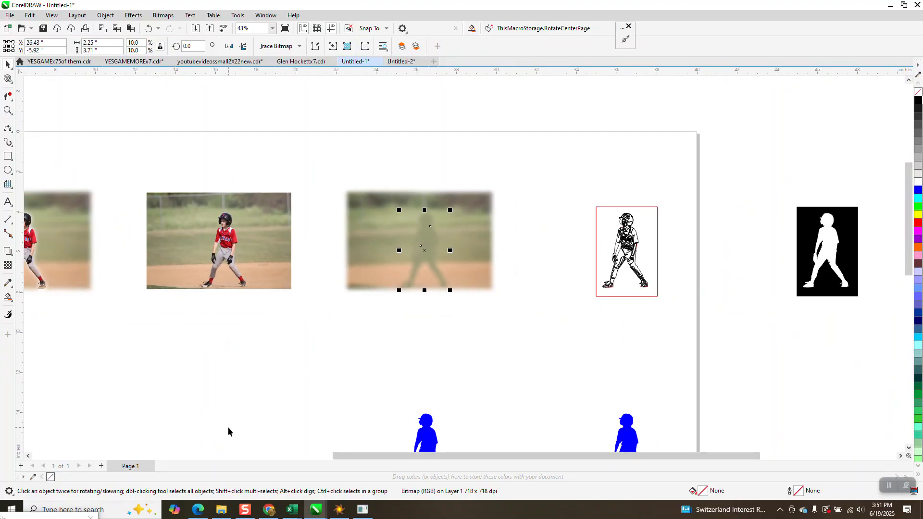
pyautogui.press('Right')
pyautogui.press('Left')
# - Bring the player cutout to the front of the page, above the blurred photo
pyautogui.click(105, 15)
pyautogui.moveTo(135, 168)
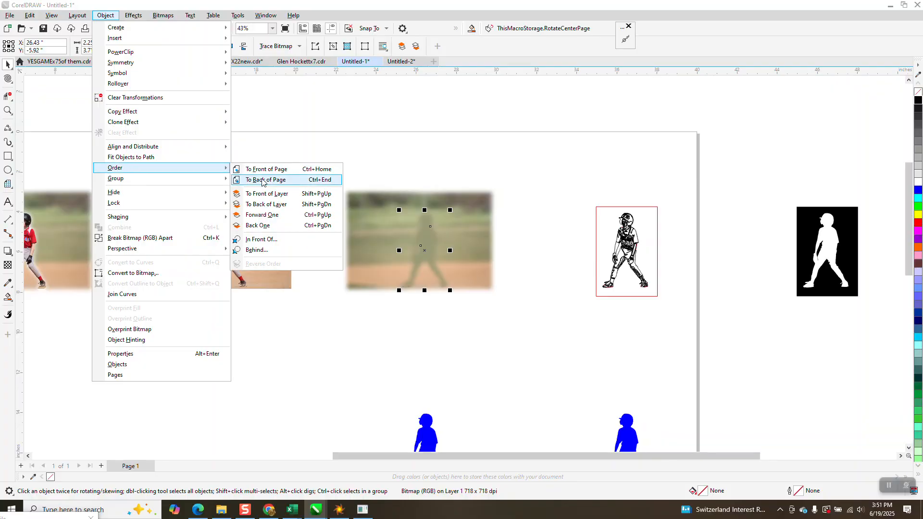
pyautogui.click(263, 181)
# - Inspect the player's edges against the blurred background up close, around the helmet and shoes, and compare the composite with the original photo
pyautogui.click(8, 110)
pyautogui.moveTo(380, 203); pyautogui.dragTo(490, 289)
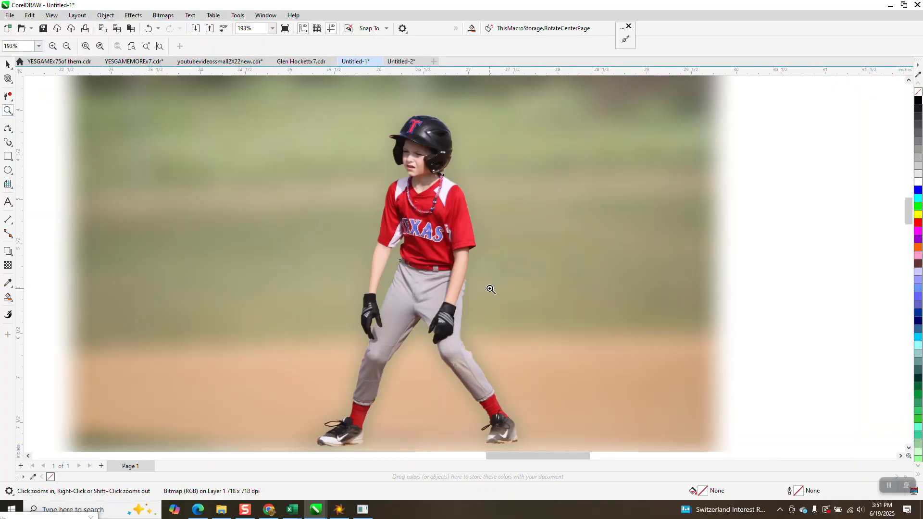
pyautogui.scroll(-1, 474, 243)
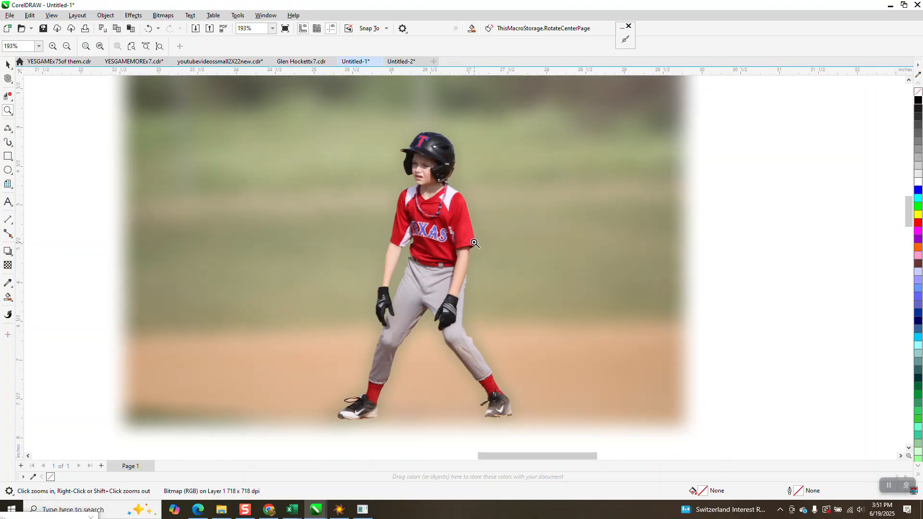
pyautogui.scroll(-2, 474, 244)
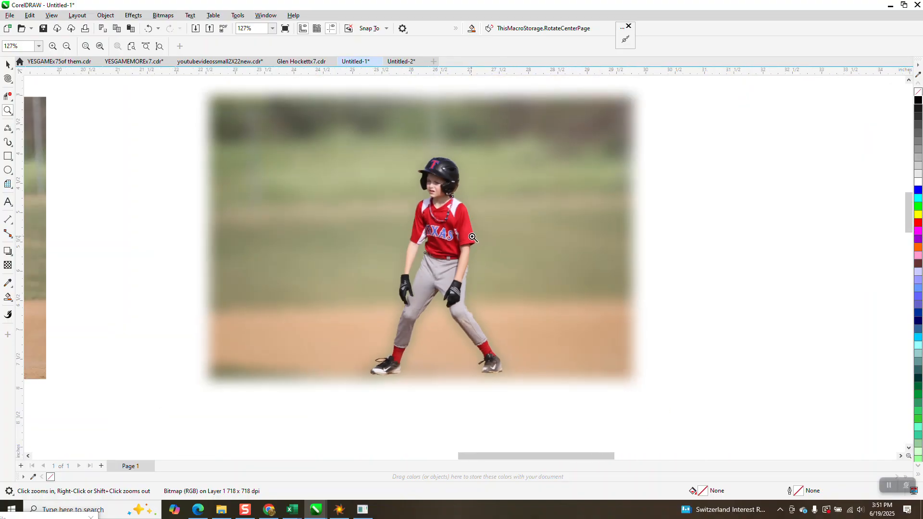
pyautogui.moveTo(420, 153); pyautogui.dragTo(483, 201)
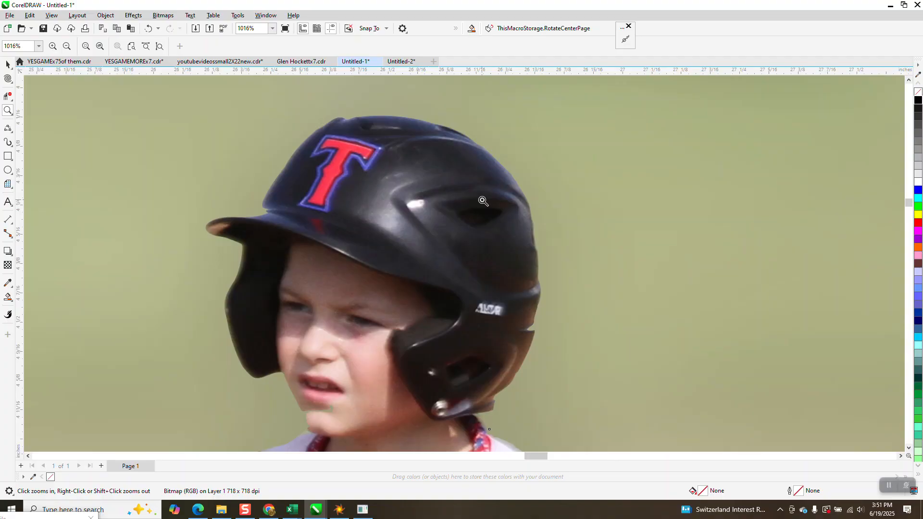
pyautogui.scroll(-5, 483, 201)
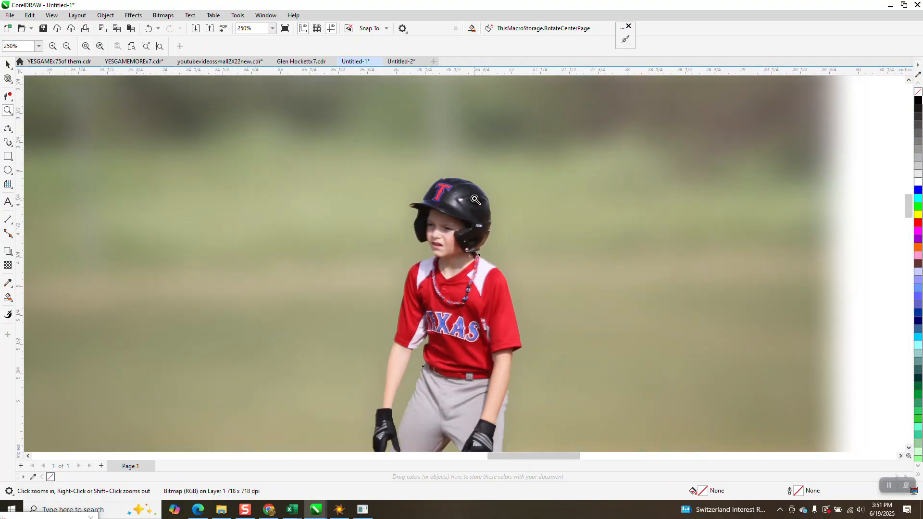
pyautogui.scroll(-2, 474, 199)
pyautogui.moveTo(485, 356); pyautogui.dragTo(567, 395)
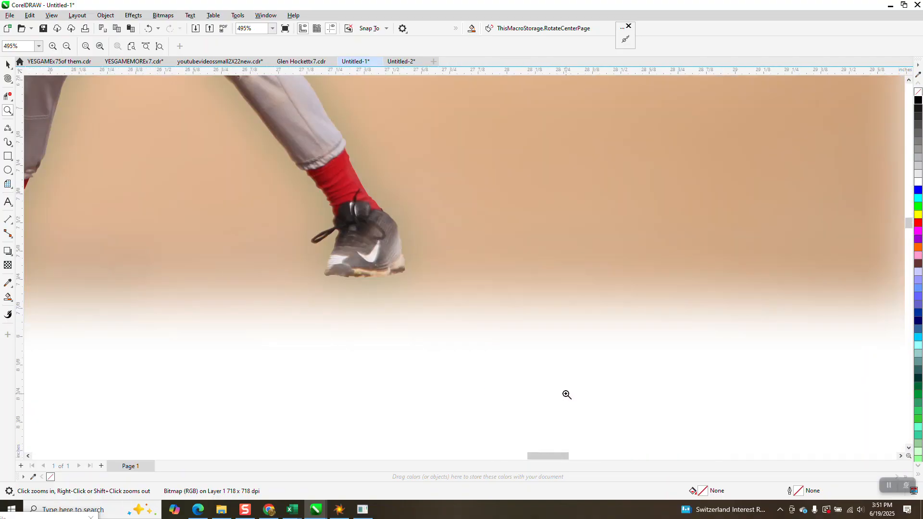
pyautogui.scroll(-4, 664, 348)
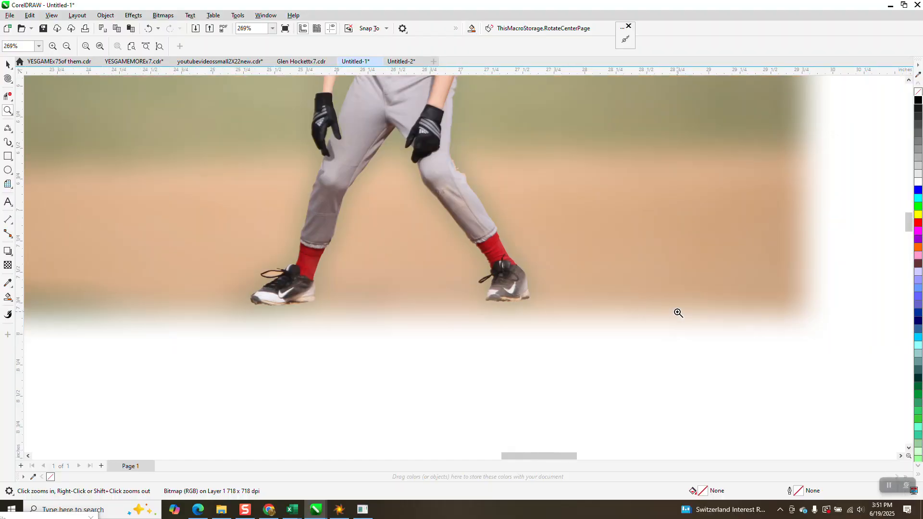
pyautogui.scroll(-1, 556, 321)
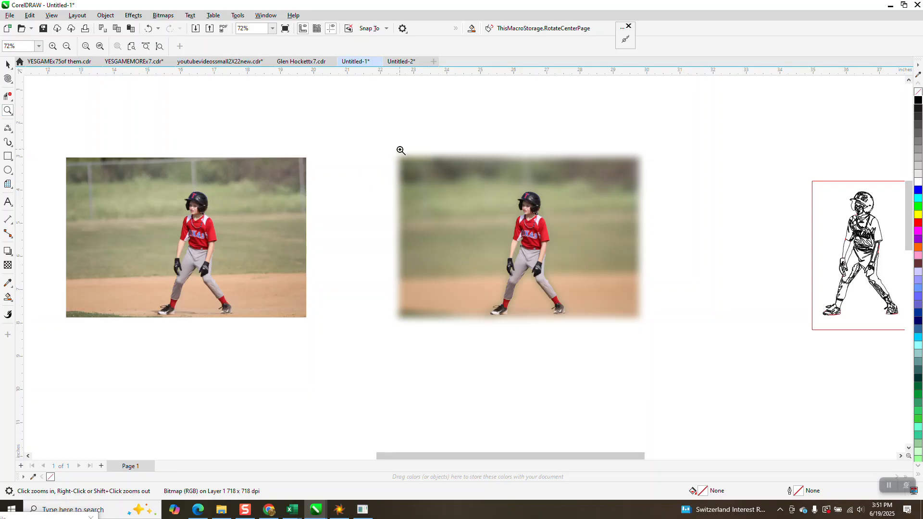
pyautogui.hotkey('shift', 'F2')
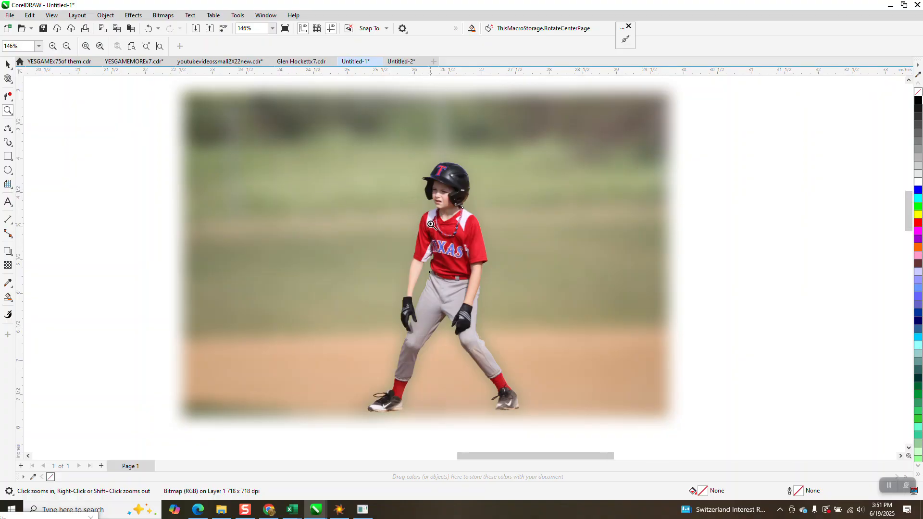
pyautogui.scroll(-1, 430, 224)
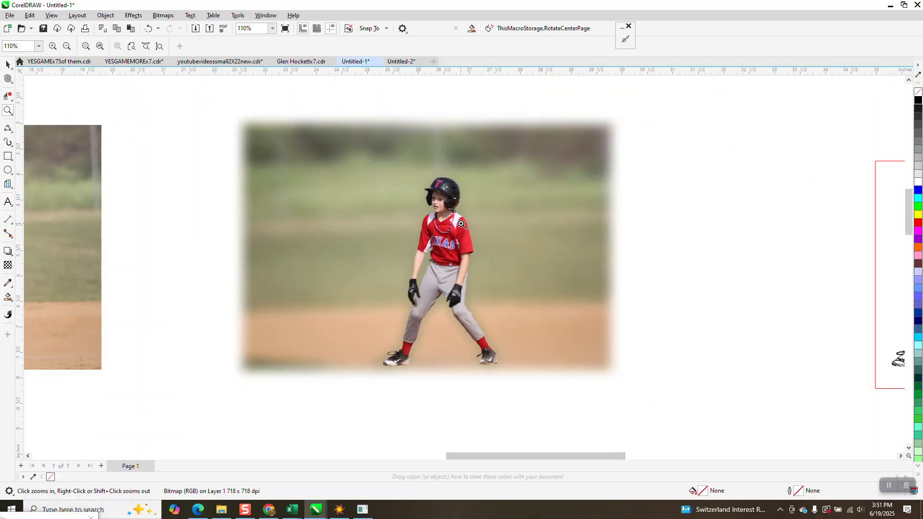